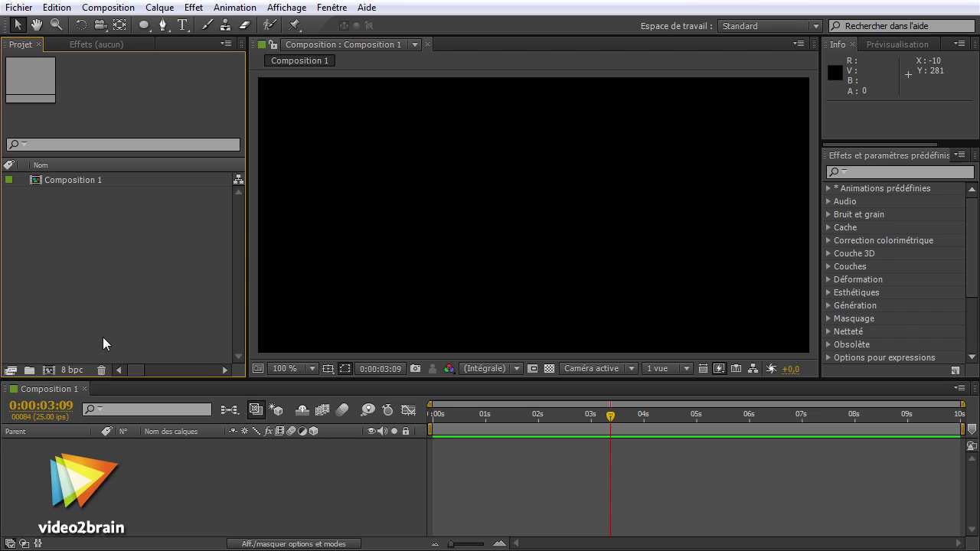
- Import push_button.ai from Chapitre_03 as merged-layer footage and add it to Composition 1
double_click(104, 252)
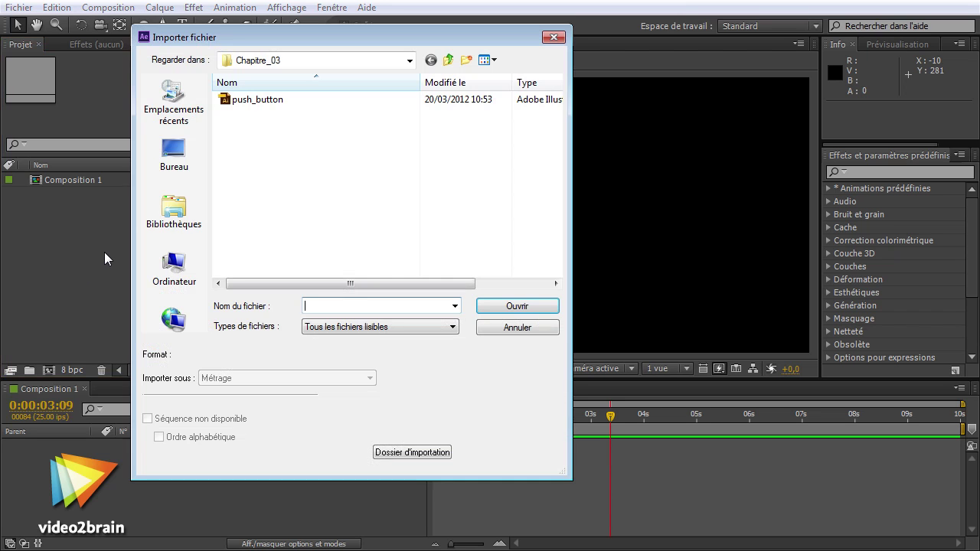
click(279, 103)
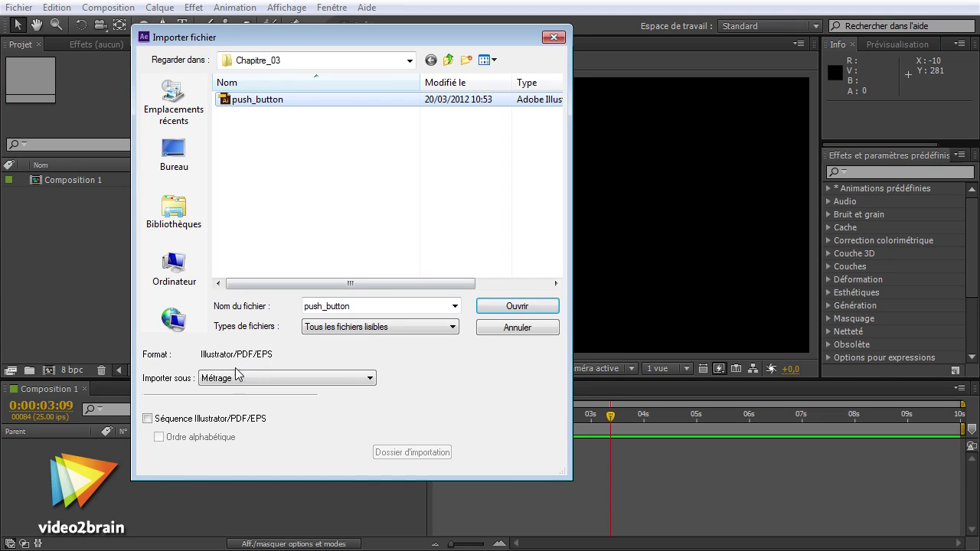
click(505, 306)
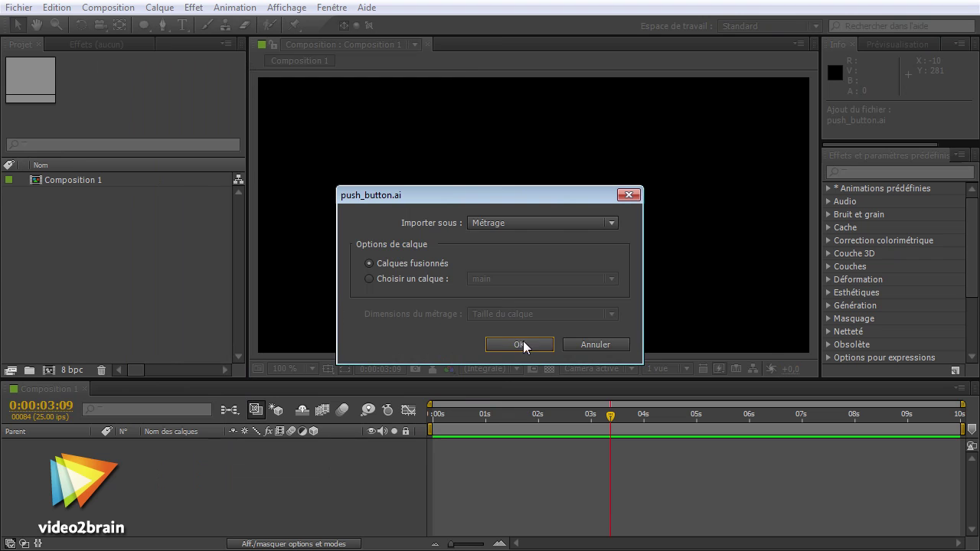
click(523, 342)
drag(82, 179, 131, 472)
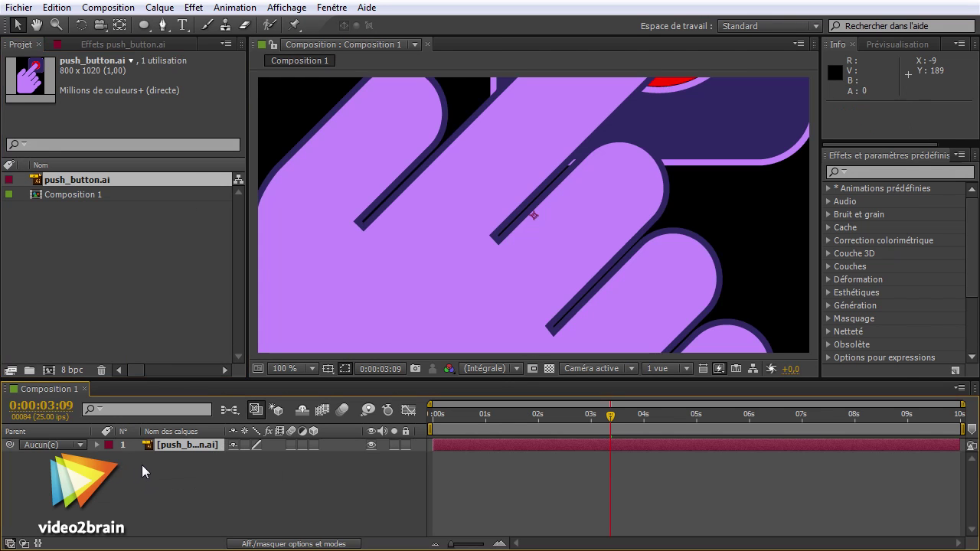
- Scale the push_button hand layer to 30% and move it left to 190, 176
key(alt+shift+KP_Subtract)
key(alt+shift+KP_Subtract)
key(alt+shift+KP_Subtract)
key(alt+shift+KP_Subtract)
key(alt+shift+KP_Subtract)
key(alt+shift+KP_Subtract)
key(alt+shift+KP_Subtract)
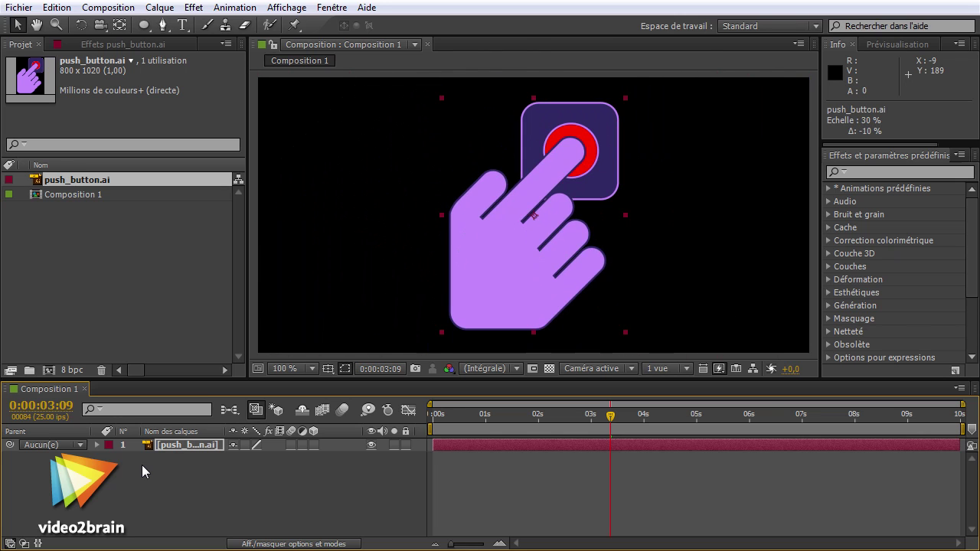
drag(560, 312, 420, 285)
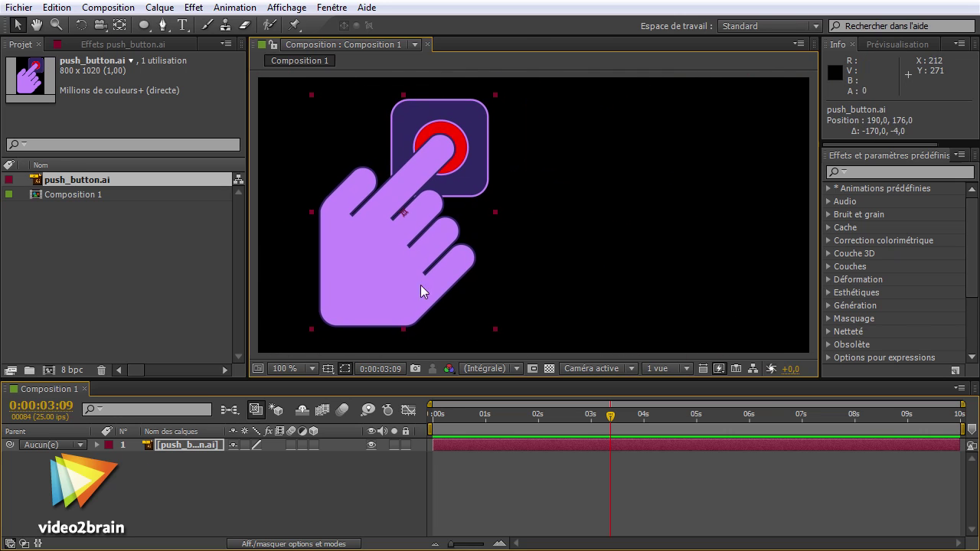
click(96, 445)
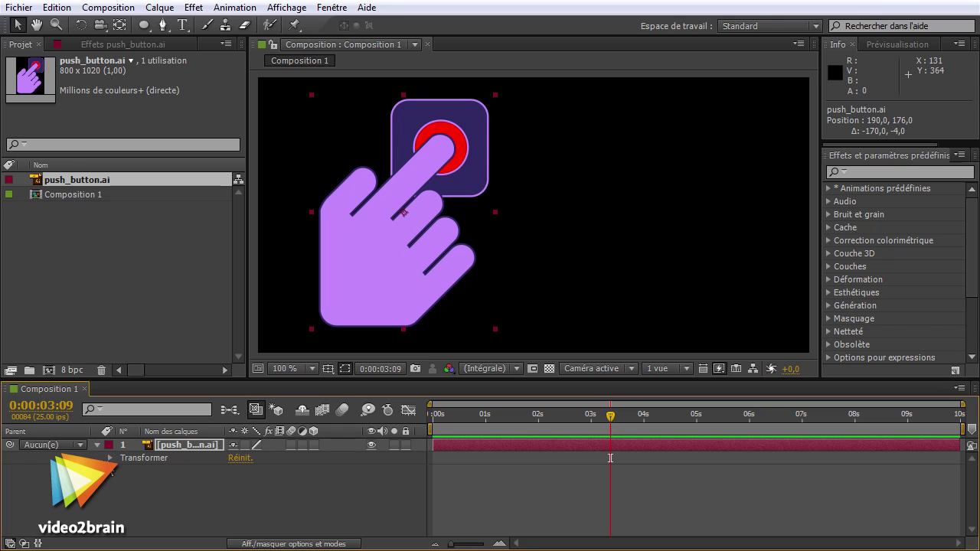
click(110, 458)
click(96, 445)
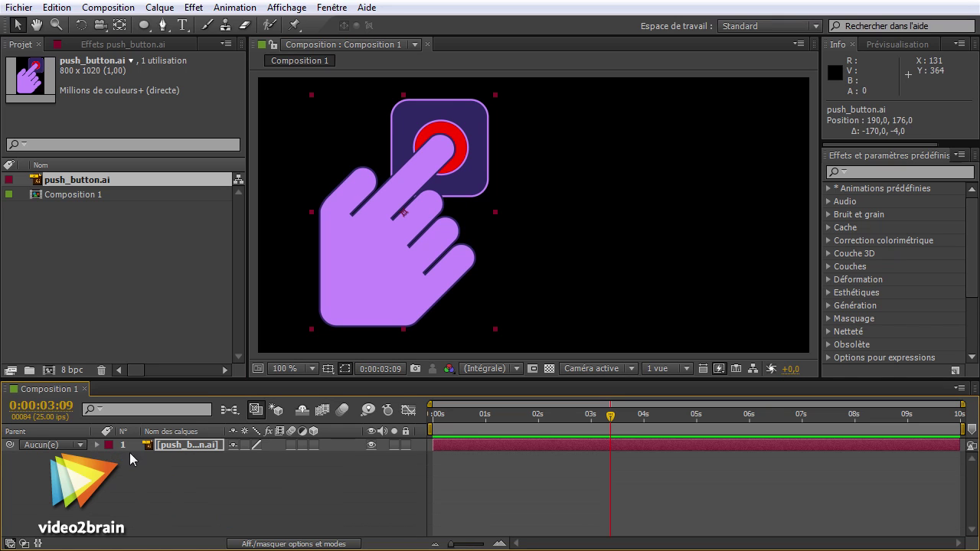
- Create a push_button Silhouettes shape layer from the vector hand and move it right
click(159, 7)
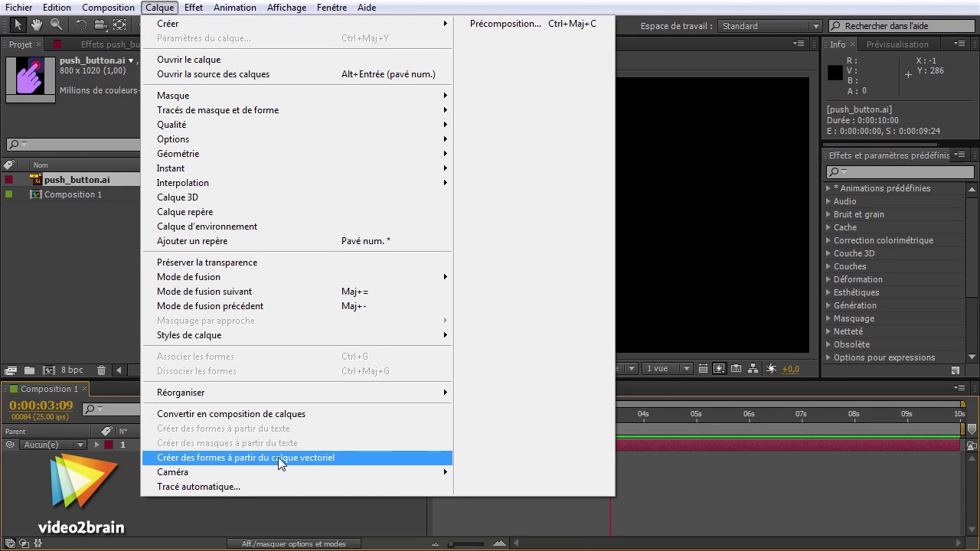
click(317, 460)
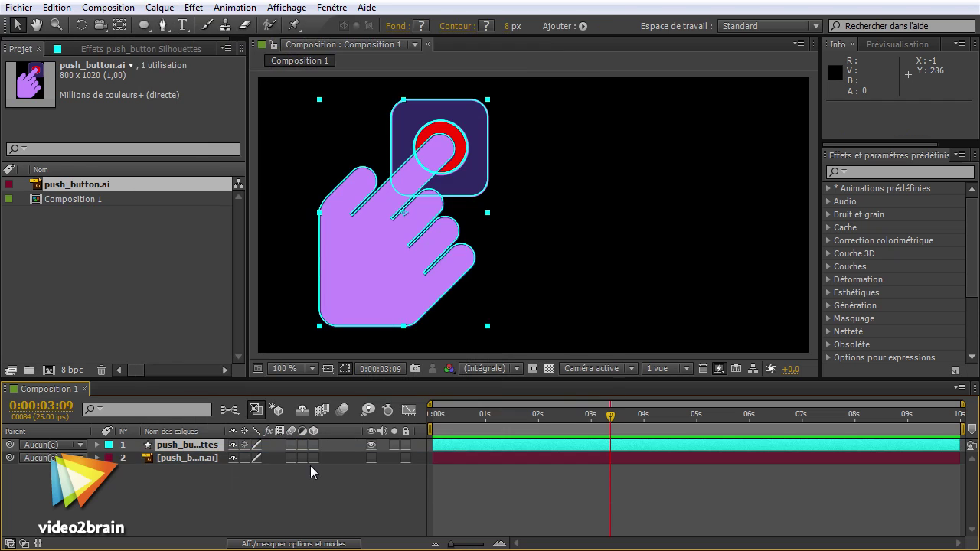
drag(438, 261, 612, 257)
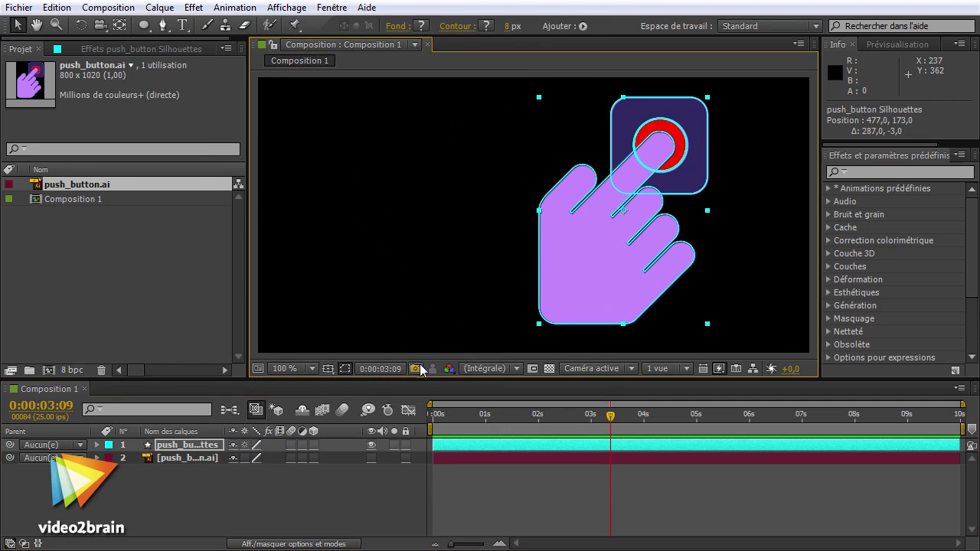
- Make the original hand layer visible again and nudge it slightly left
click(371, 457)
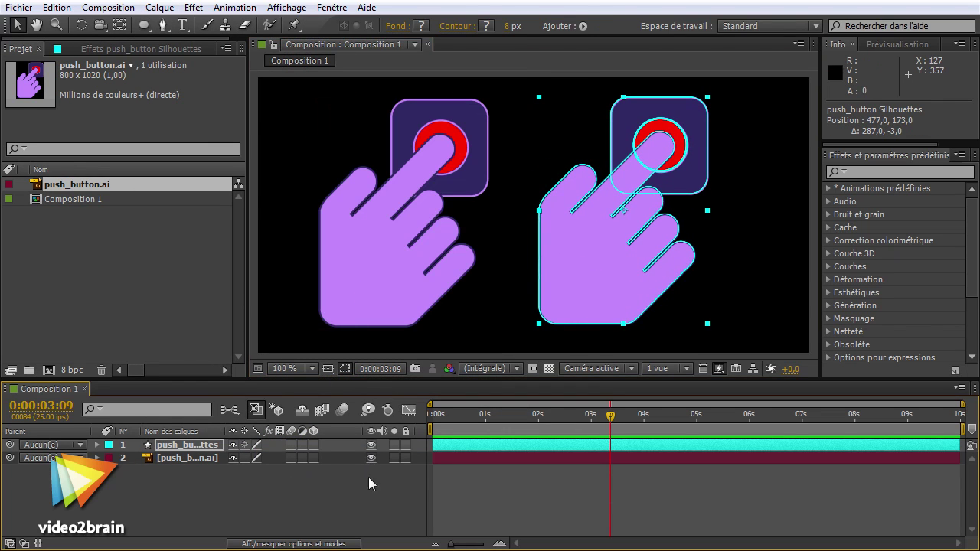
drag(419, 304, 400, 304)
click(554, 283)
click(388, 261)
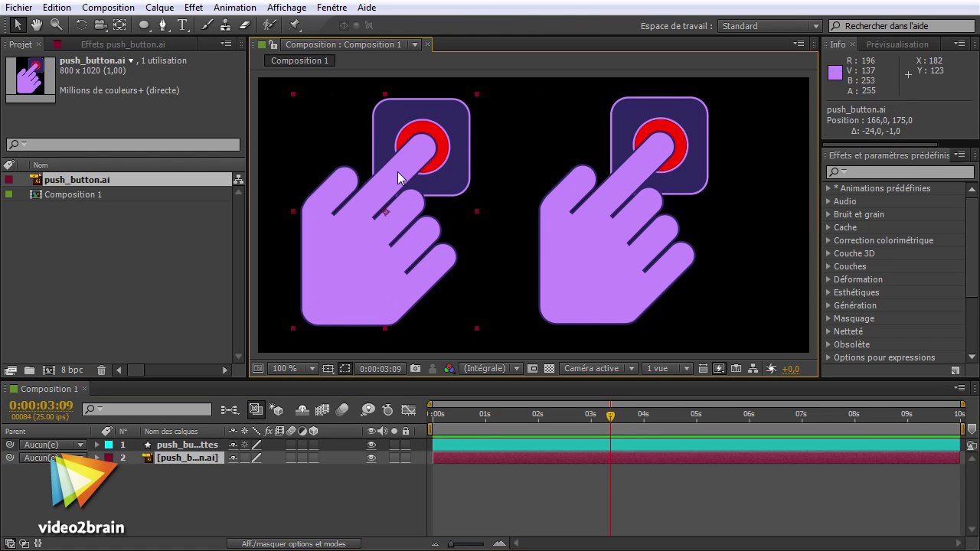
click(590, 265)
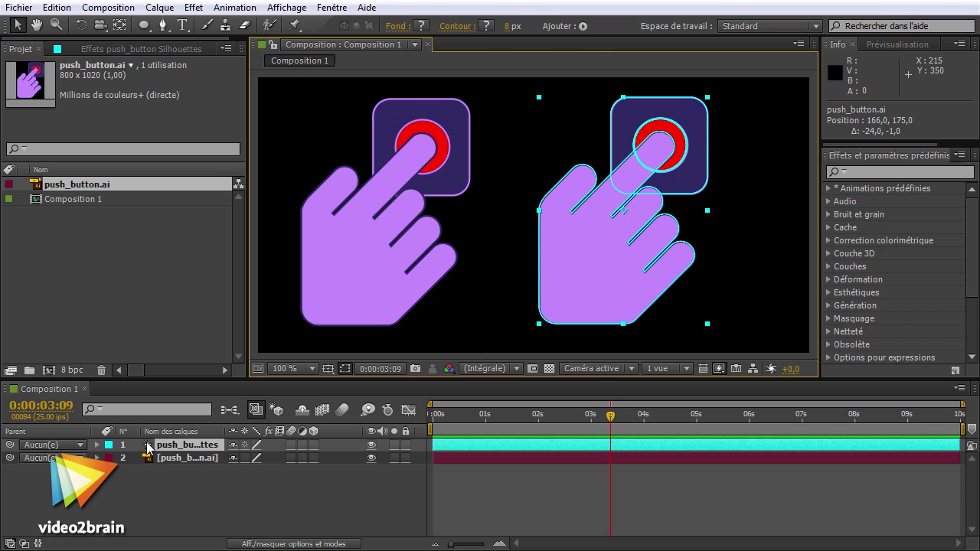
- Move the current time to 0:00:02:00 and inspect the shape layer's three Contenu groups
drag(586, 419, 539, 420)
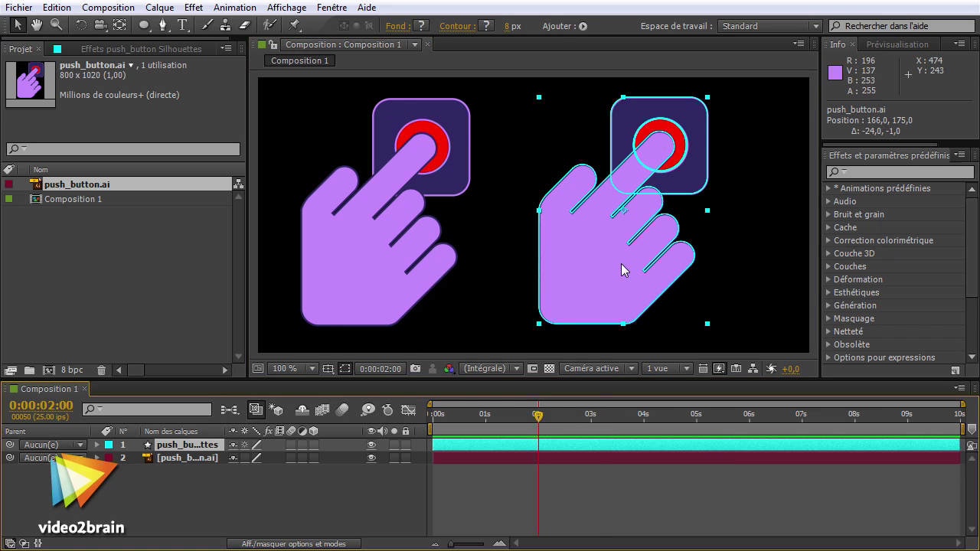
click(97, 444)
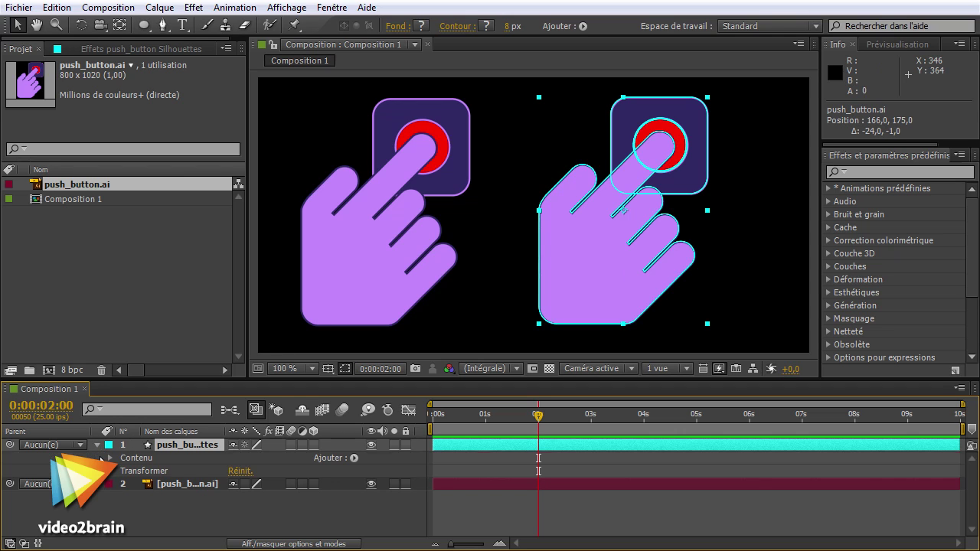
click(111, 458)
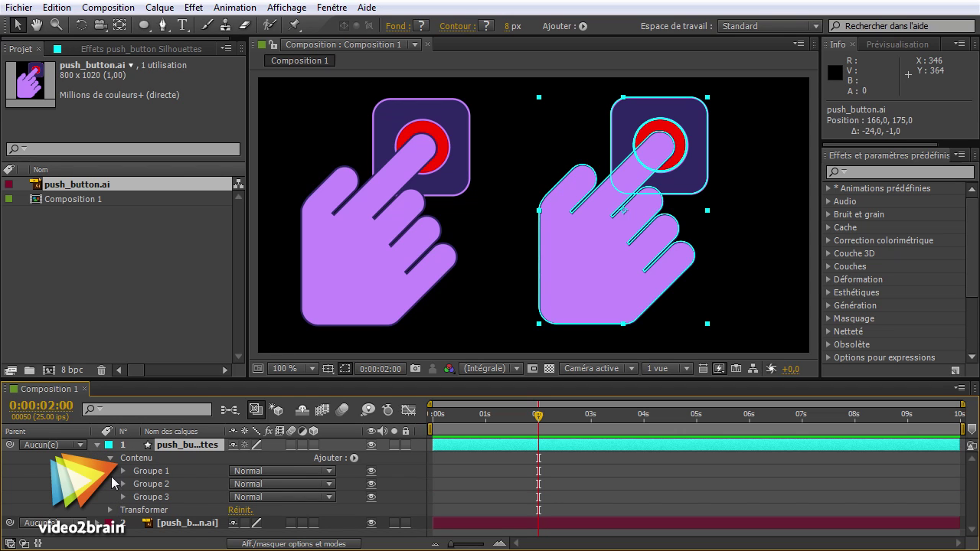
click(111, 457)
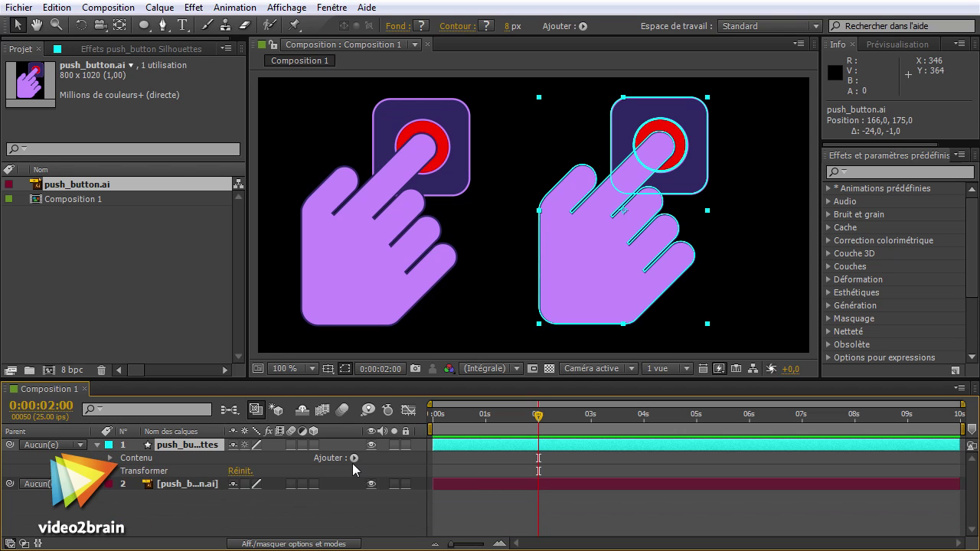
click(353, 458)
click(716, 145)
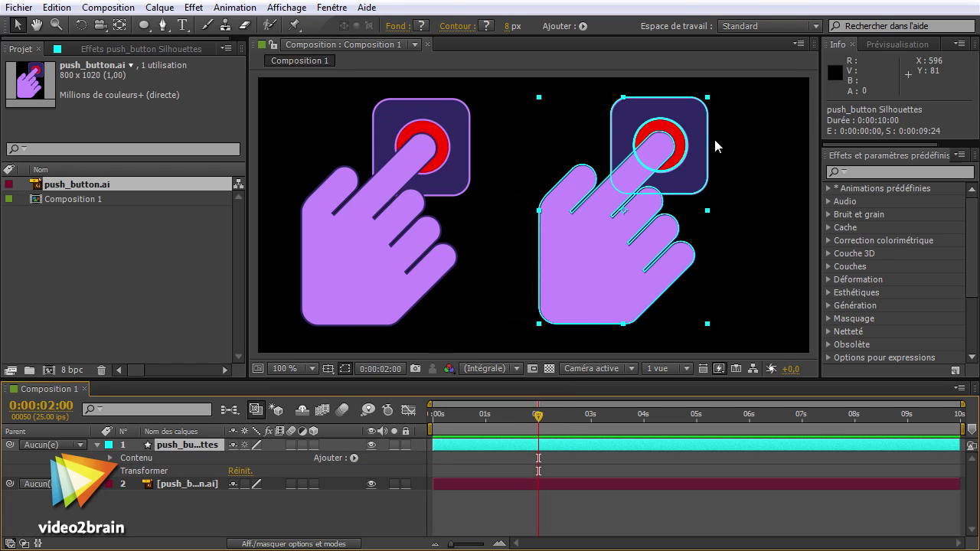
- Select the red circle's paths on the right hand and enable automatic keyframing
click(634, 176)
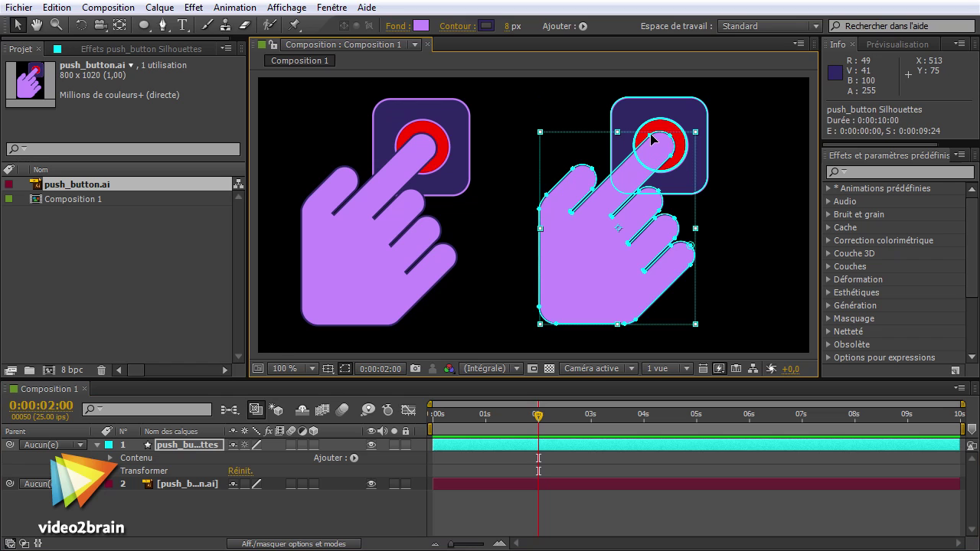
click(653, 139)
drag(625, 109, 693, 177)
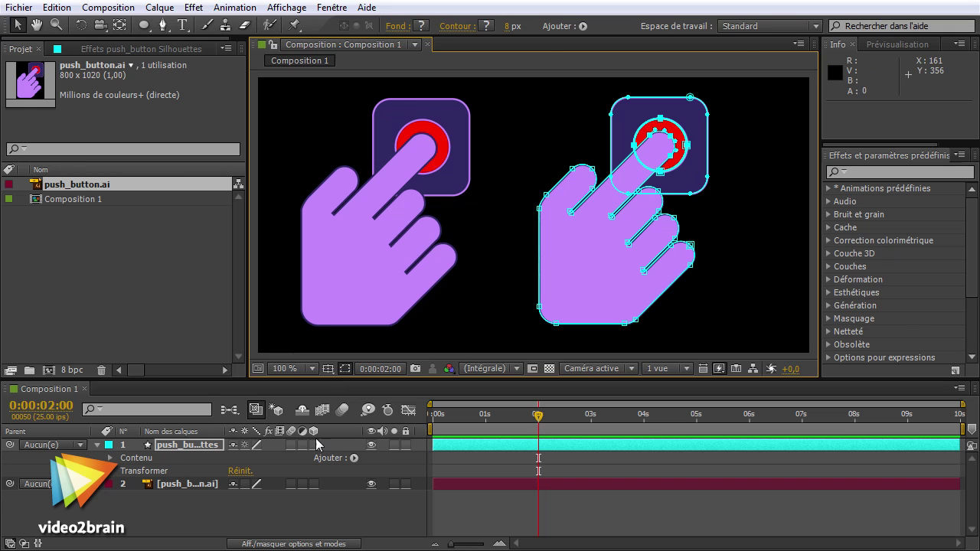
click(389, 414)
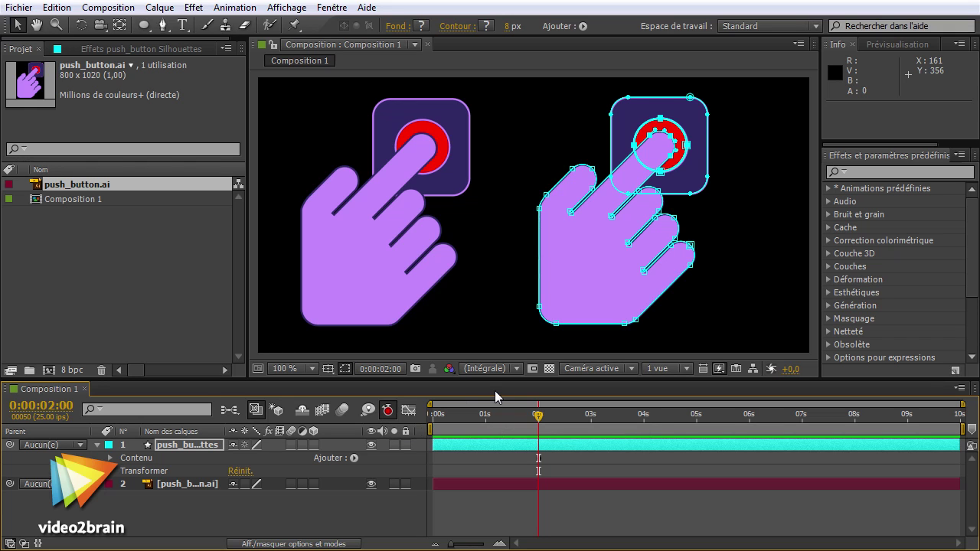
- At 3 seconds, shrink the red circle path with free transform
key(alt+shift+m)
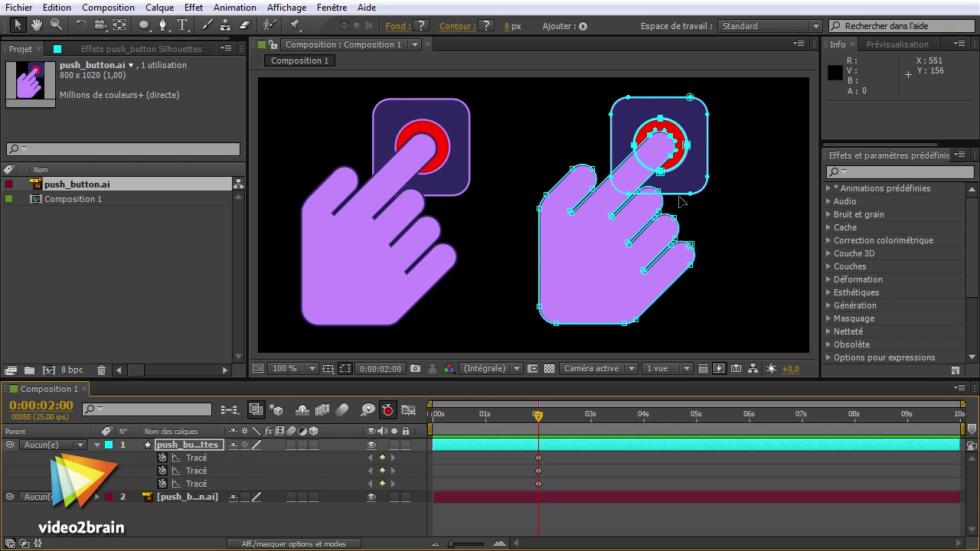
click(592, 419)
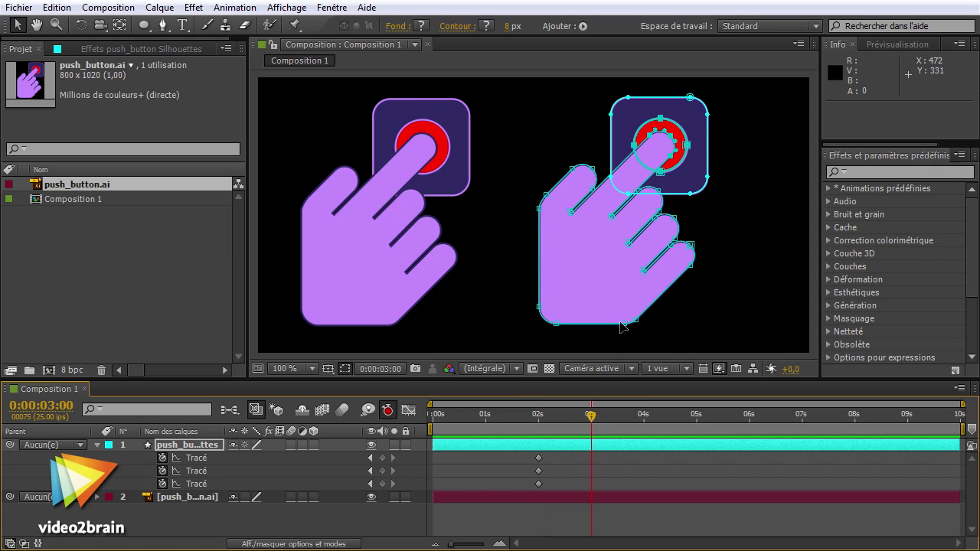
double_click(660, 172)
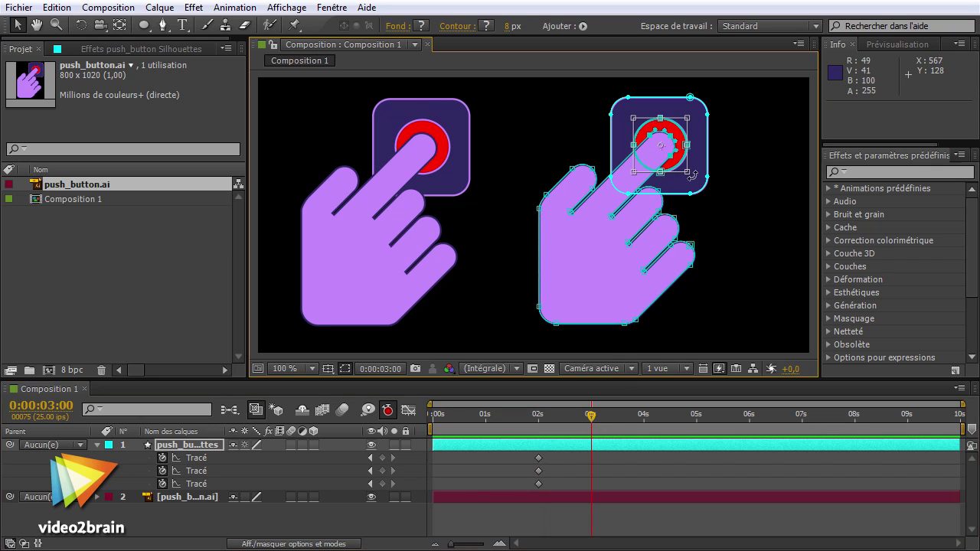
drag(688, 175, 670, 156)
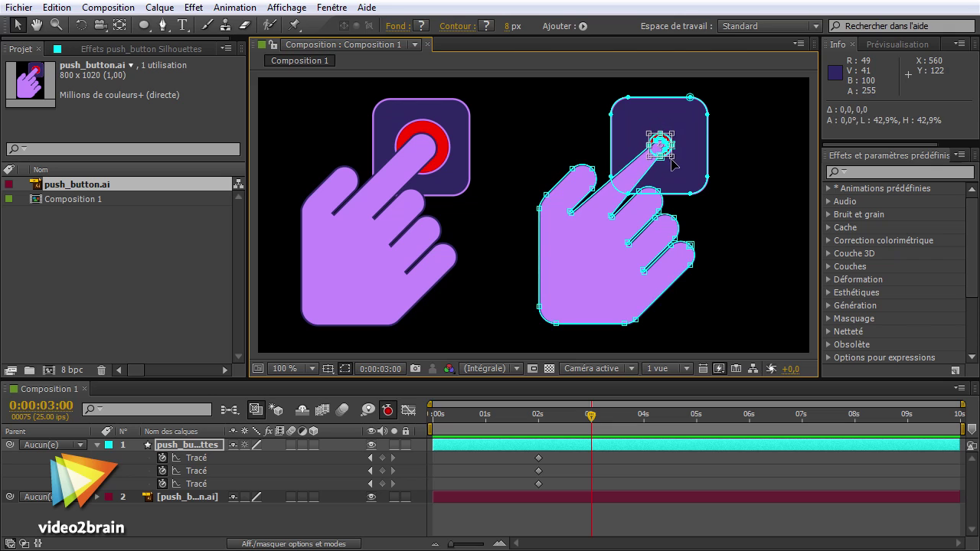
- At 0:00:03:22, scale the red circle back to full size and preview the press
click(637, 417)
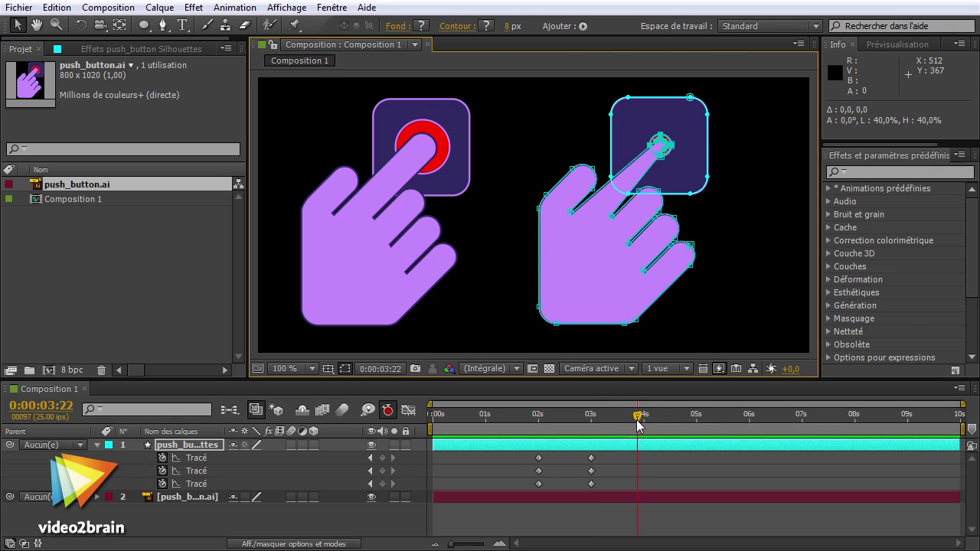
double_click(661, 157)
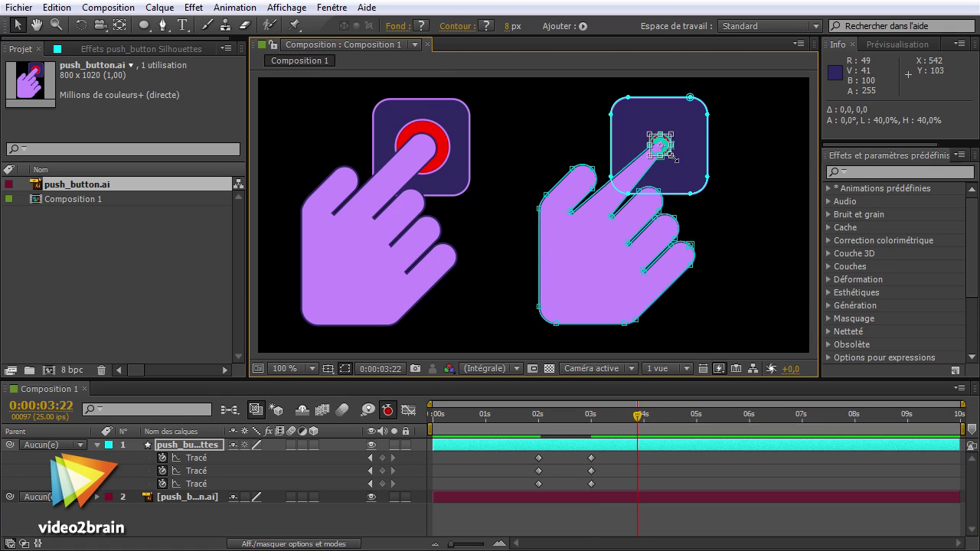
drag(674, 158, 697, 183)
mouse_move(640, 421)
mouse_down()
mouse_move(553, 429)
mouse_move(644, 419)
mouse_up()
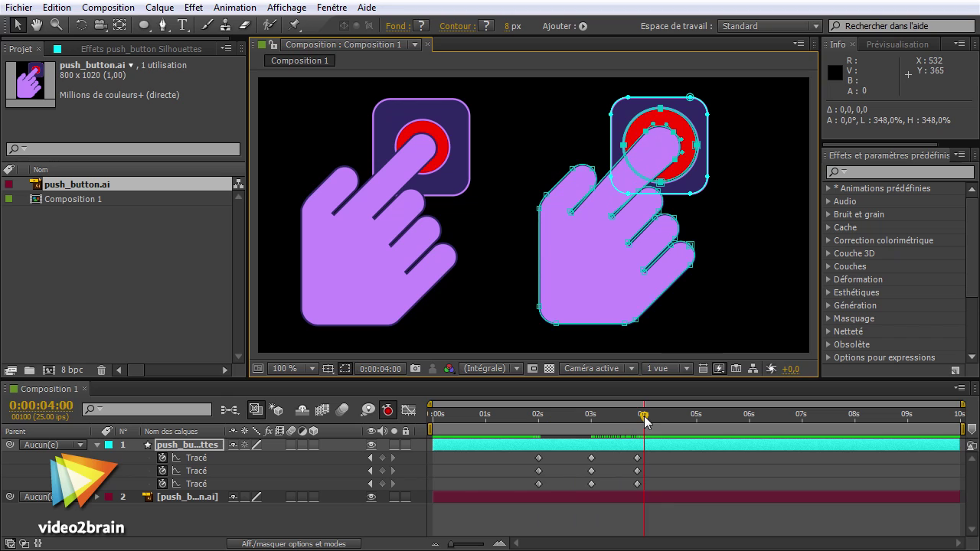
click(698, 265)
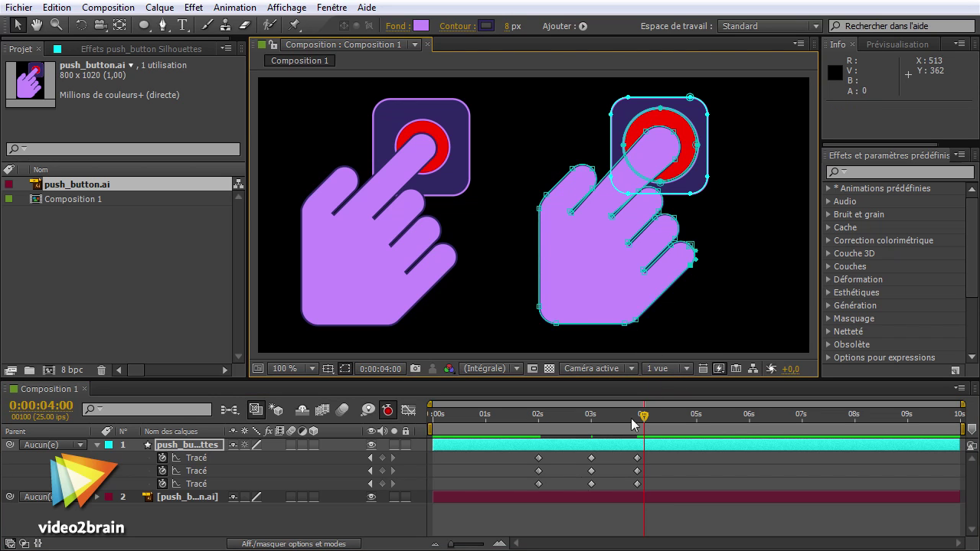
drag(649, 434, 670, 431)
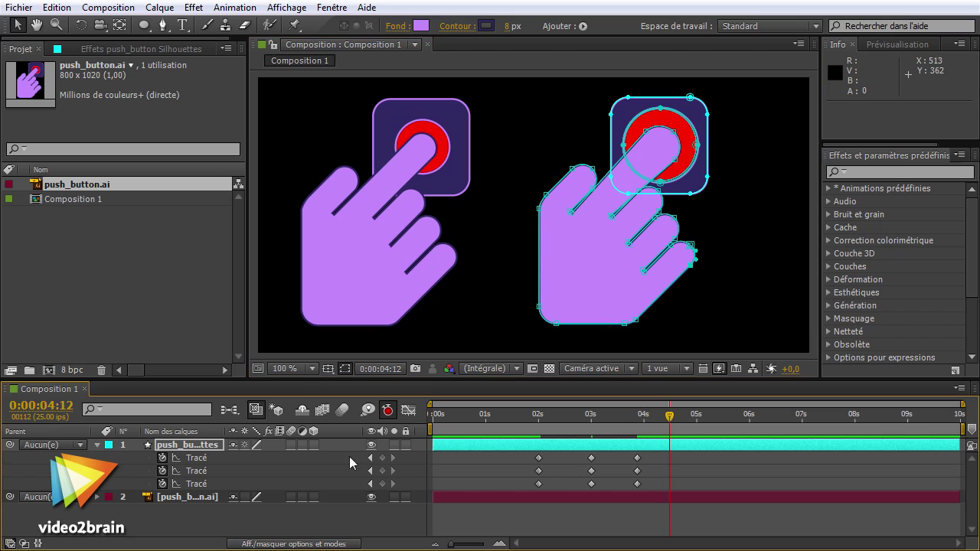
- Inspect the path inside Groupe 2 of the shape layer's contents
click(98, 445)
click(97, 445)
click(123, 468)
click(124, 483)
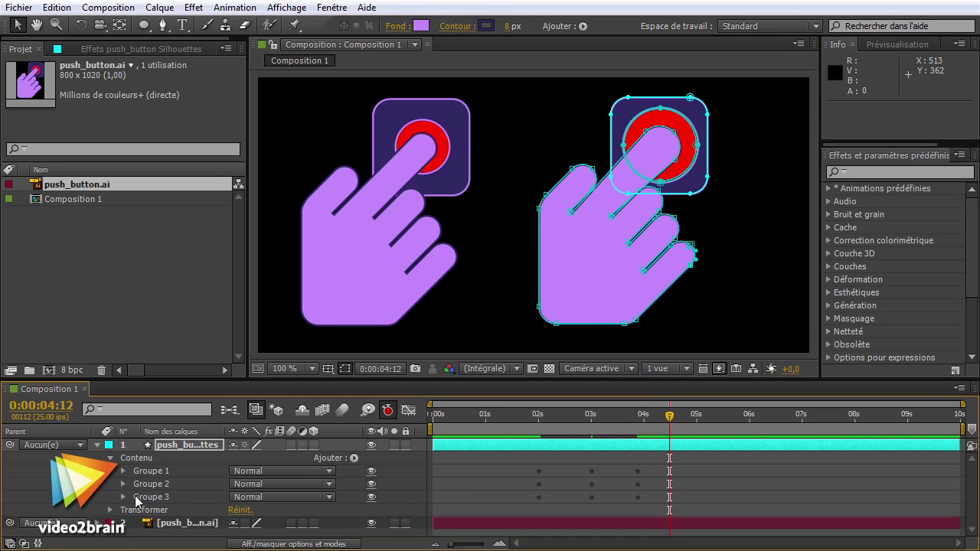
- Add a Répétition repeater to Groupe 2, the red button circle
click(158, 473)
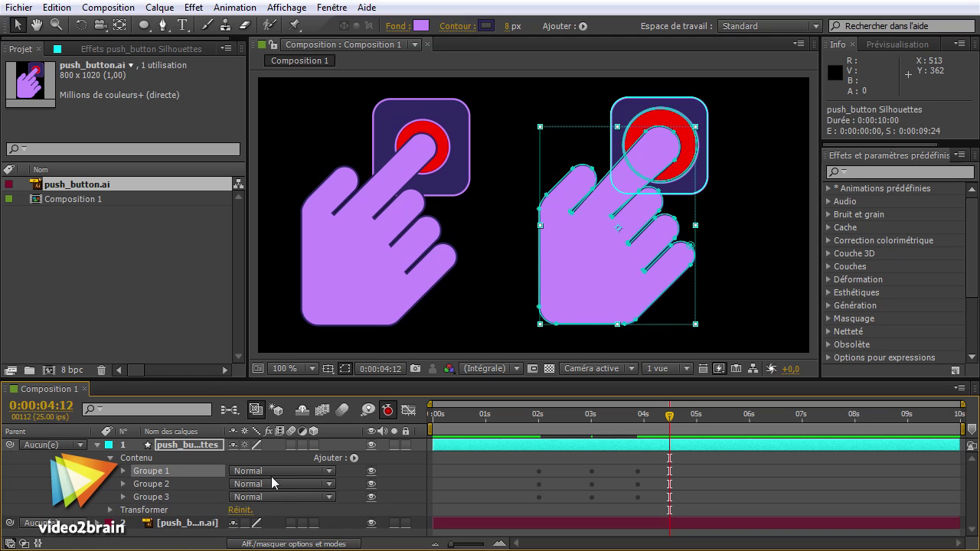
click(164, 485)
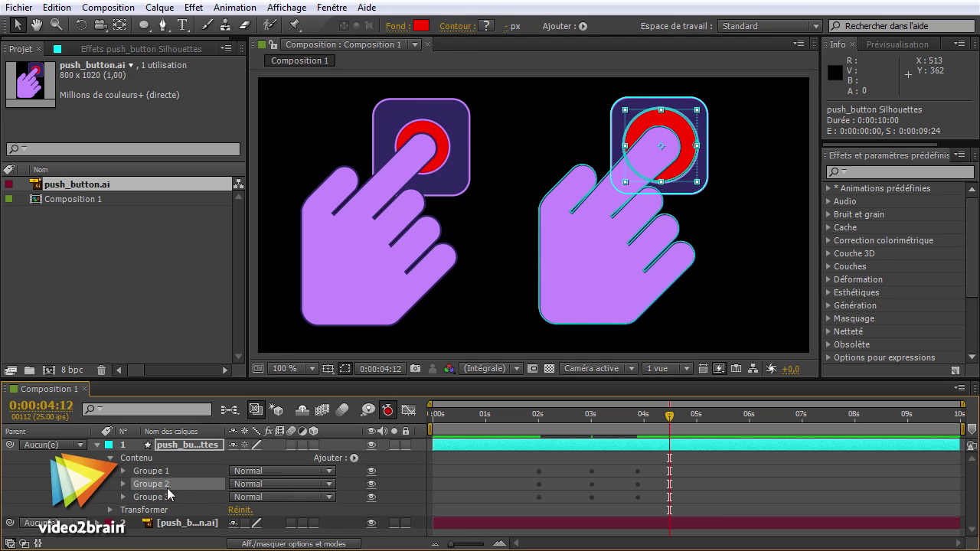
click(353, 458)
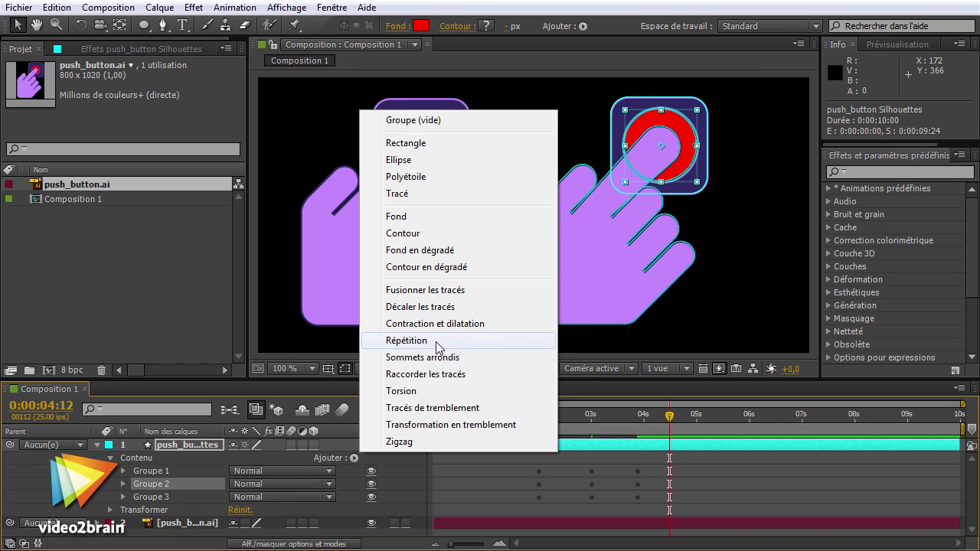
click(438, 342)
- Keyframe the repeater copies shifting right to 249 and shrinking to 70%
click(137, 530)
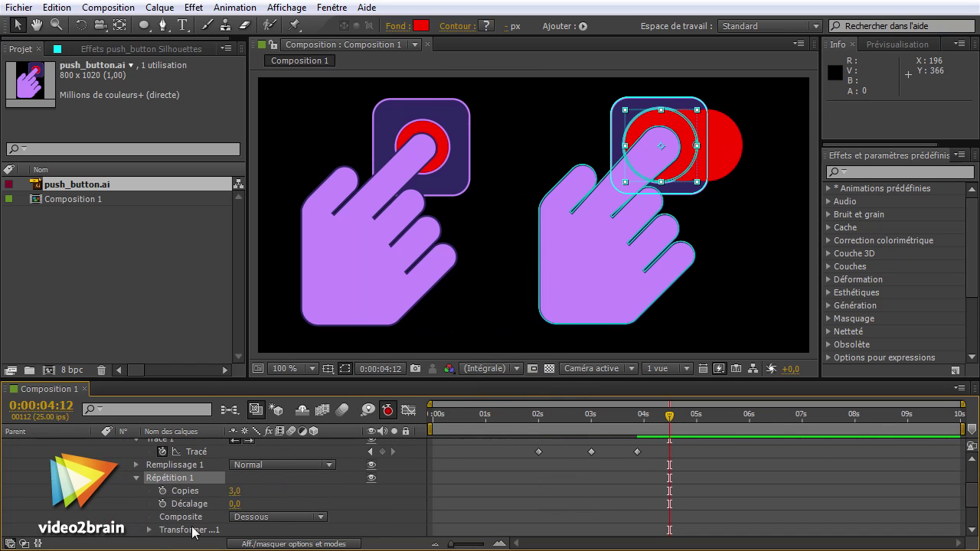
click(148, 530)
click(175, 477)
mouse_move(238, 478)
mouse_down()
mouse_move(282, 478)
mouse_move(235, 485)
mouse_move(275, 477)
mouse_up()
key(alt+shift+s)
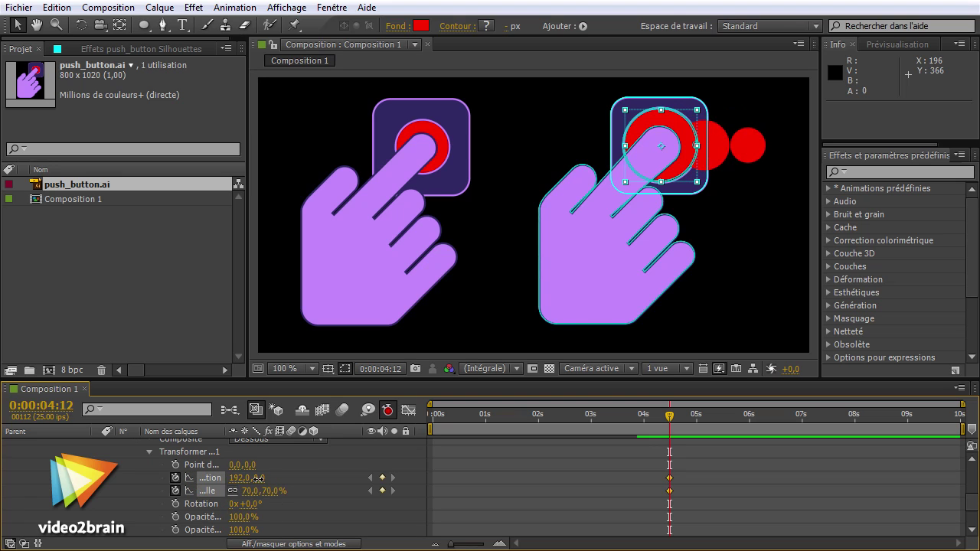
mouse_move(635, 417)
mouse_down()
mouse_move(604, 417)
mouse_move(617, 419)
mouse_up()
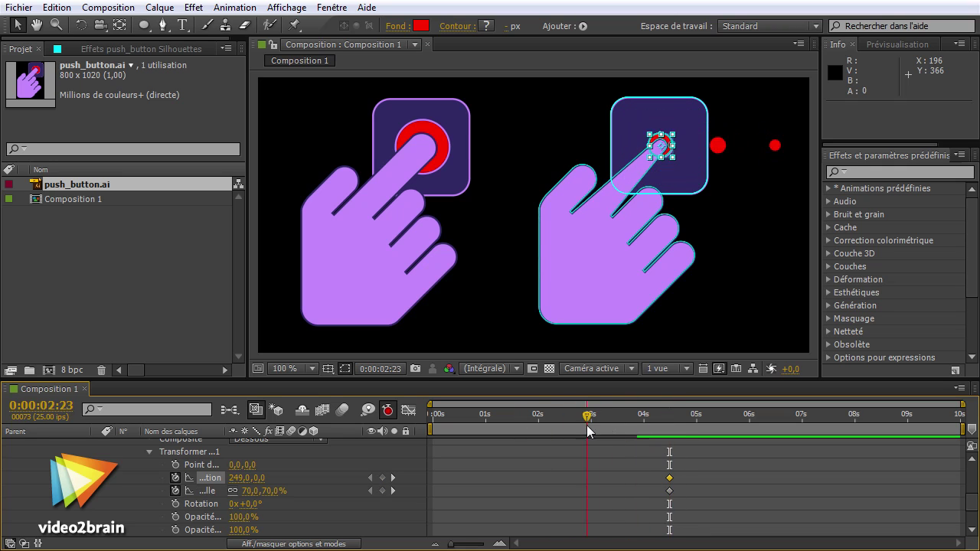
- Collapse the shape layer's contents and start a new composition
scroll(145, 464, up, 3)
scroll(131, 476, up, 5)
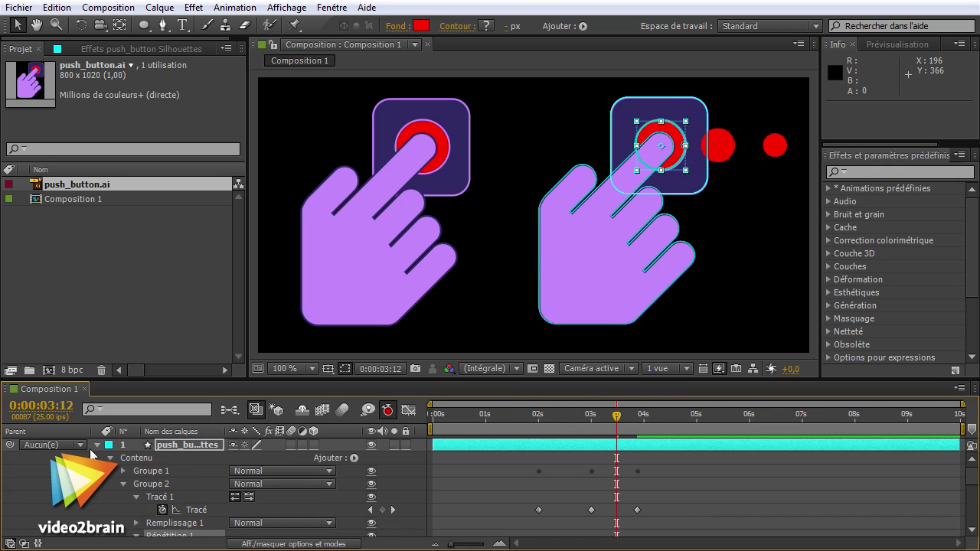
click(96, 445)
click(163, 482)
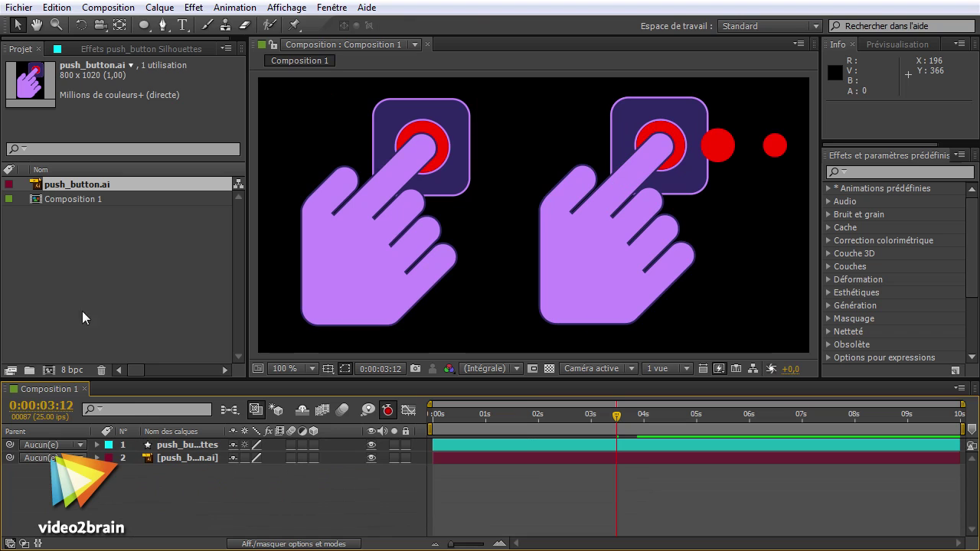
click(49, 369)
- Create the 720x360 Composition 2 and place push_button.ai in it
click(421, 486)
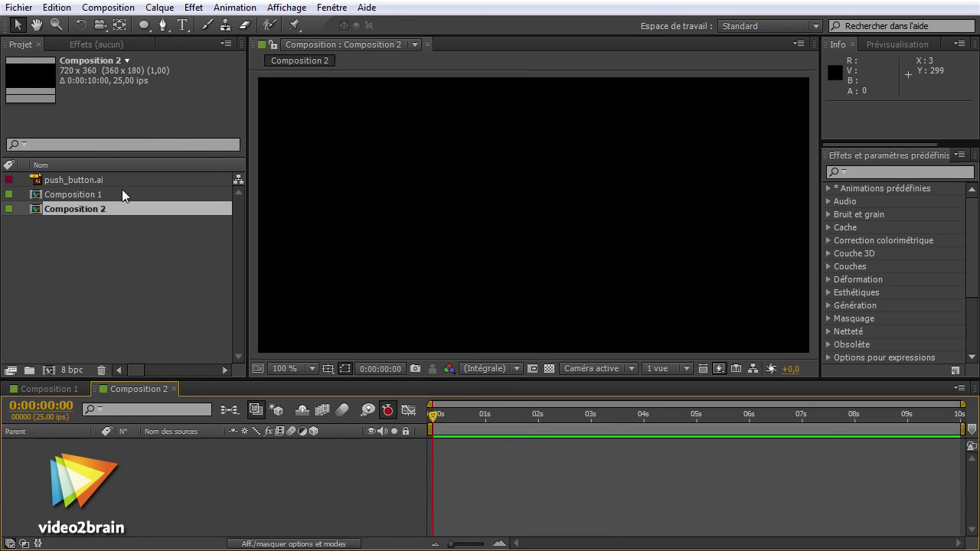
drag(86, 178, 163, 499)
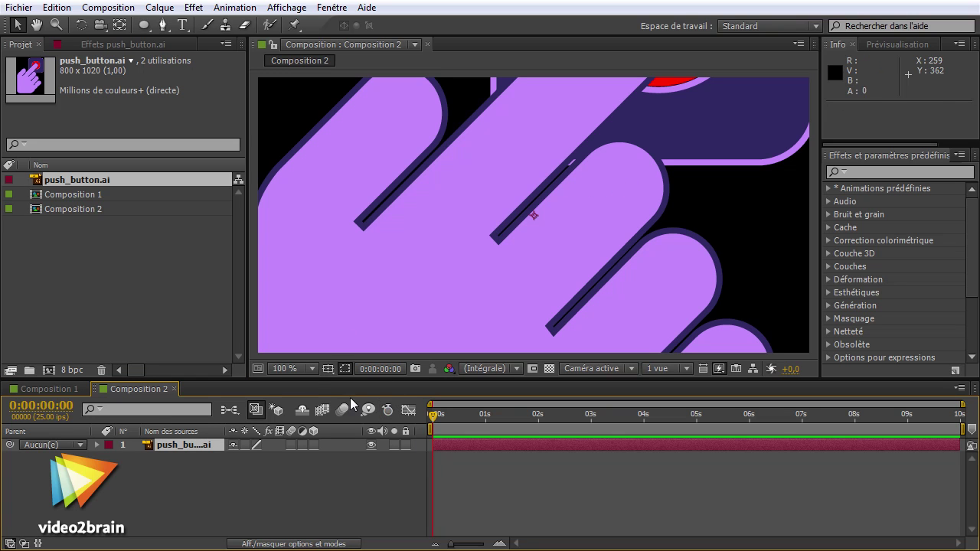
click(159, 7)
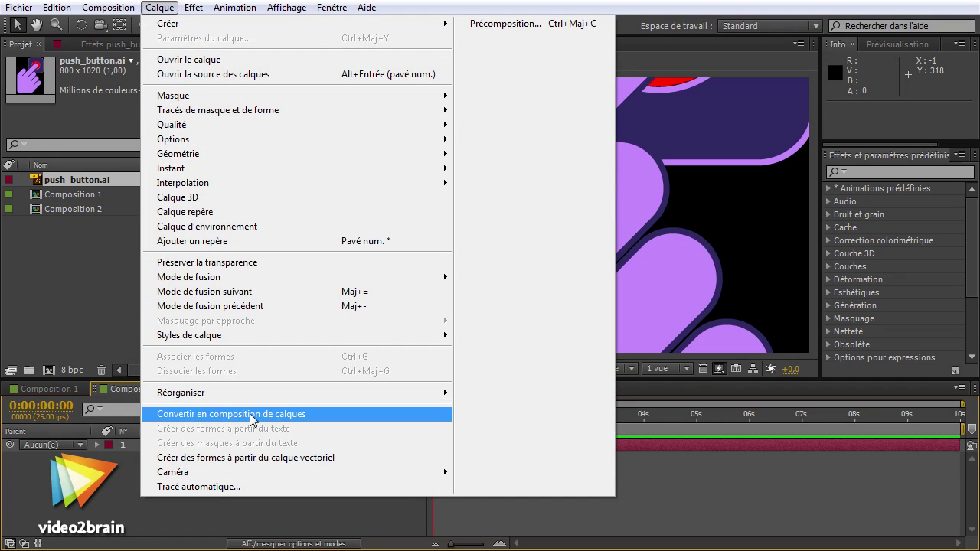
- Convert the artwork to a push_button layered composition and make main into shape layers
click(273, 414)
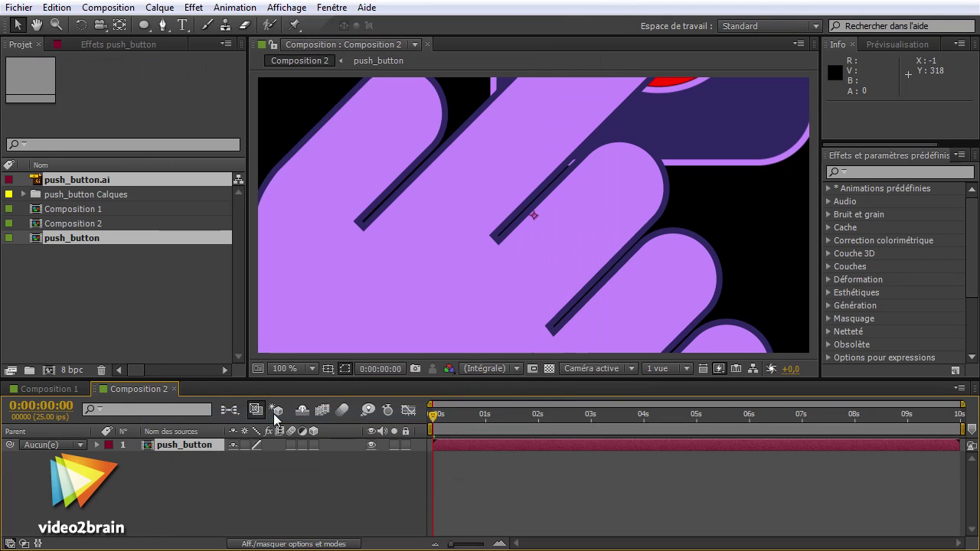
double_click(189, 447)
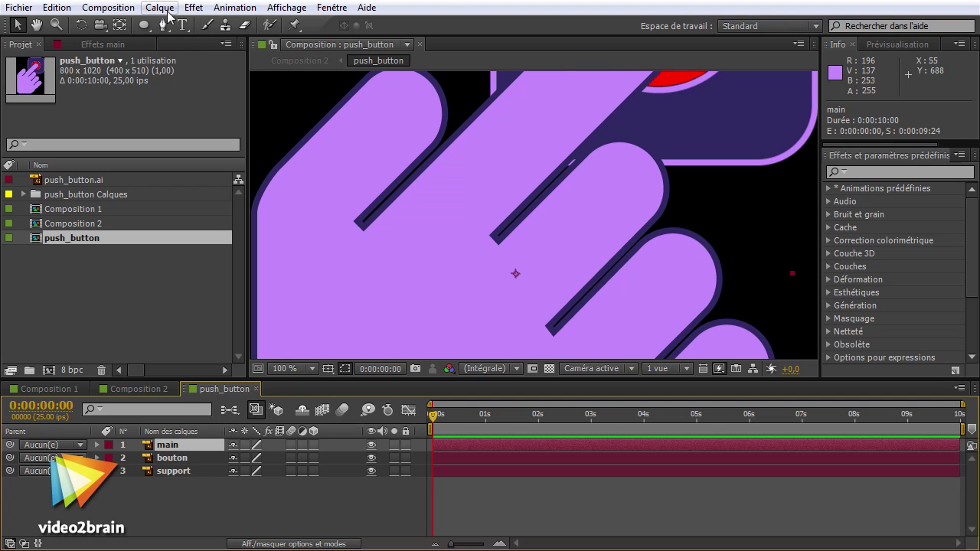
click(159, 8)
click(236, 458)
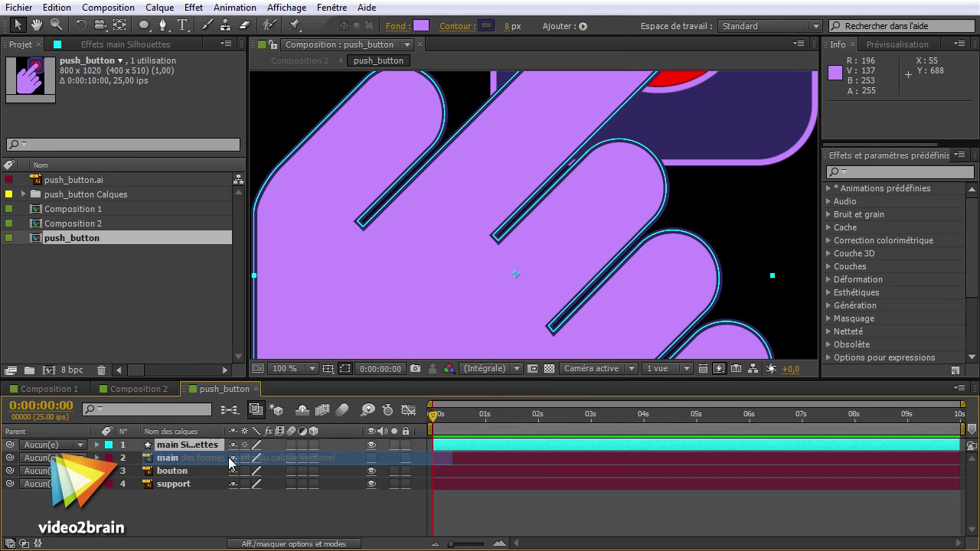
- Create the bouton Silhouettes shape layer and delete the original bouton layer
click(187, 458)
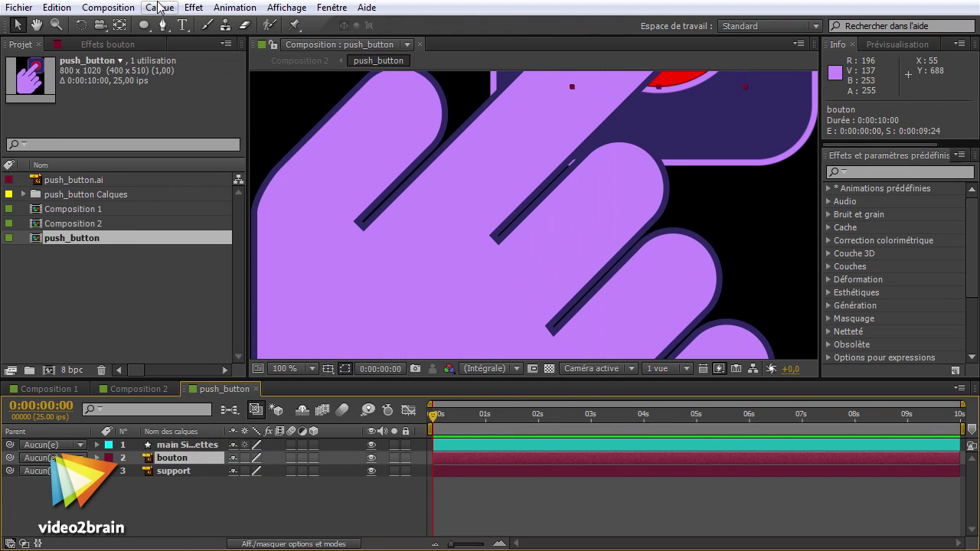
click(159, 8)
click(233, 458)
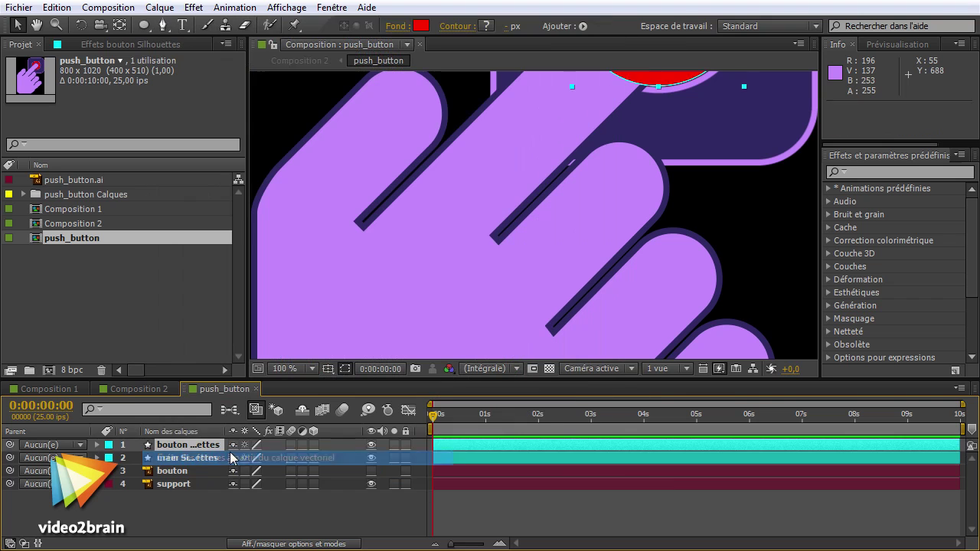
click(192, 470)
key(Delete)
- Create the support Silhouettes shape layer and delete the original support layer
click(184, 471)
click(159, 8)
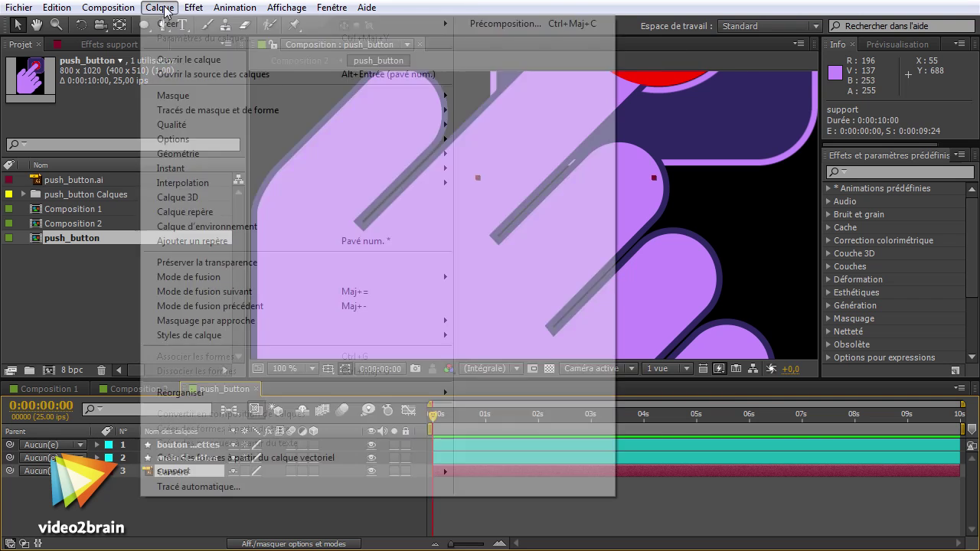
click(219, 459)
click(191, 483)
key(Delete)
- Order button and support below the hand and parent both to main Silhouettes
mouse_move(197, 459)
mouse_down()
mouse_move(198, 479)
mouse_move(115, 458)
mouse_up()
click(165, 495)
drag(16, 459, 186, 446)
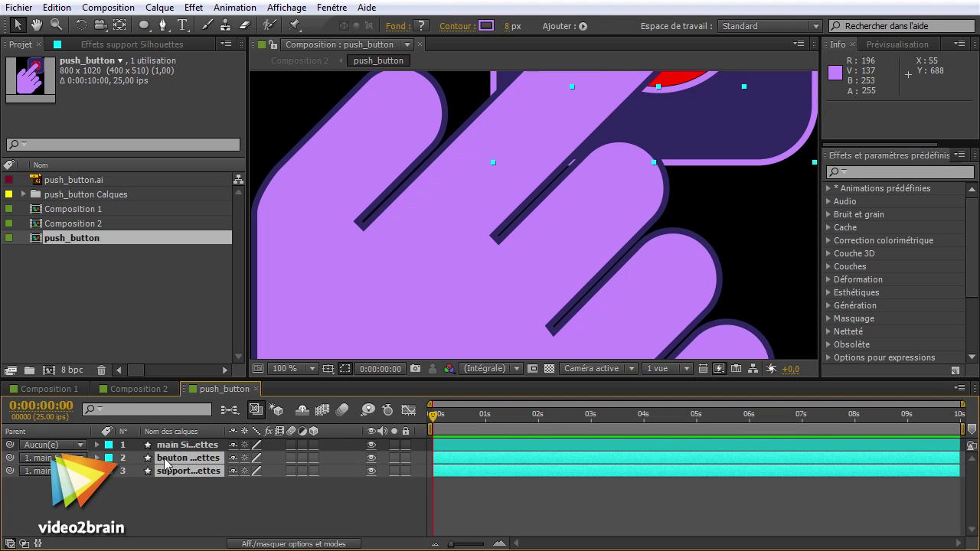
- Scale the main Silhouettes hand to 30% and move it up-left into frame
click(186, 446)
key(alt+shift+KP_Subtract)
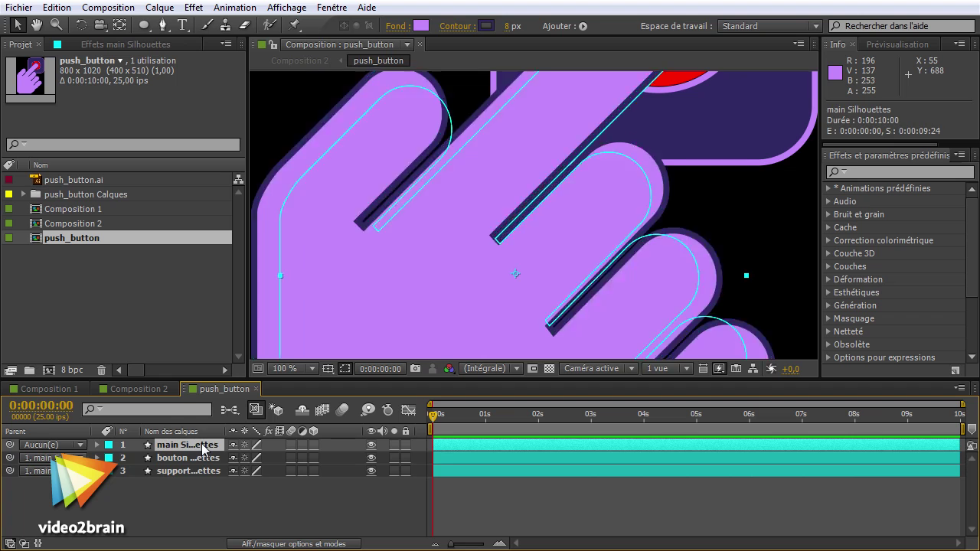
key(alt+shift+KP_Subtract)
key(alt+shift+KP_Subtract)
key(alt+shift+KP_Subtract)
key(alt+shift+KP_Subtract)
key(alt+shift+KP_Subtract)
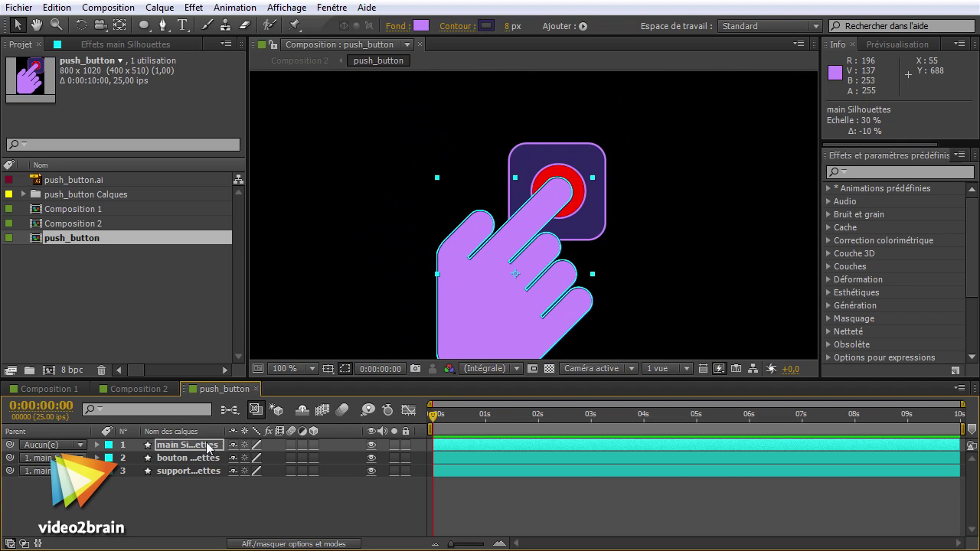
drag(517, 320, 416, 274)
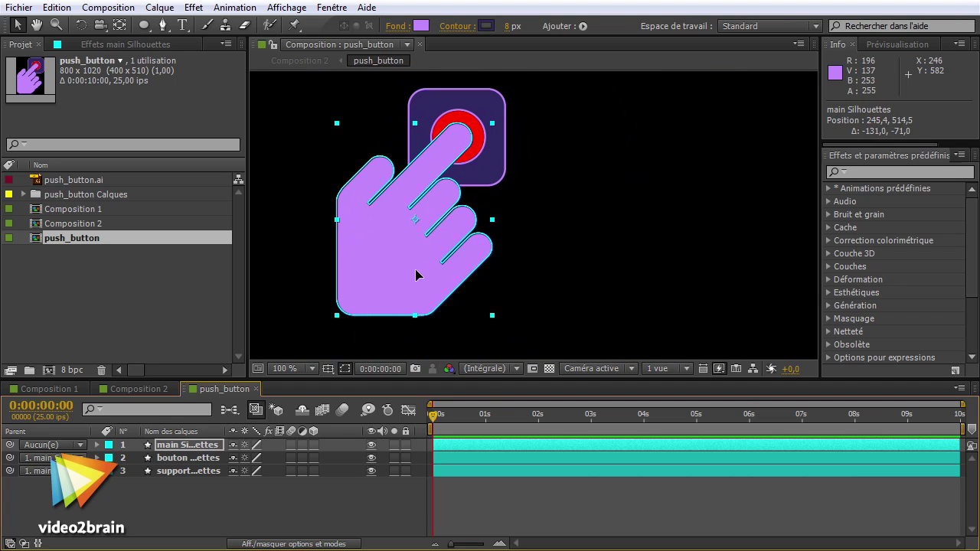
click(188, 460)
key(ctrl+Down)
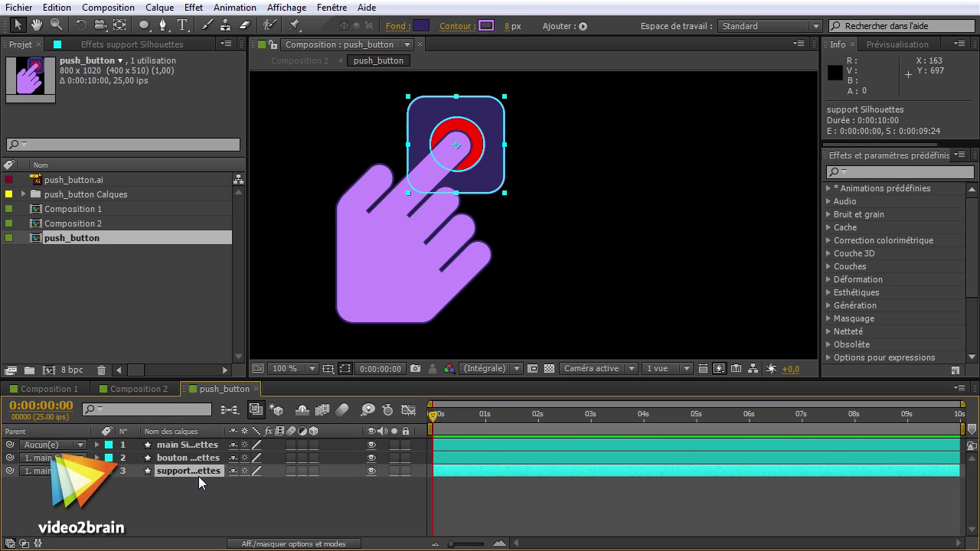
key(ctrl+Down)
key(ctrl+Down)
key(ctrl+Down)
- Import push_button.ai as Composition keeping layer sizes, creating push_button 2
click(158, 306)
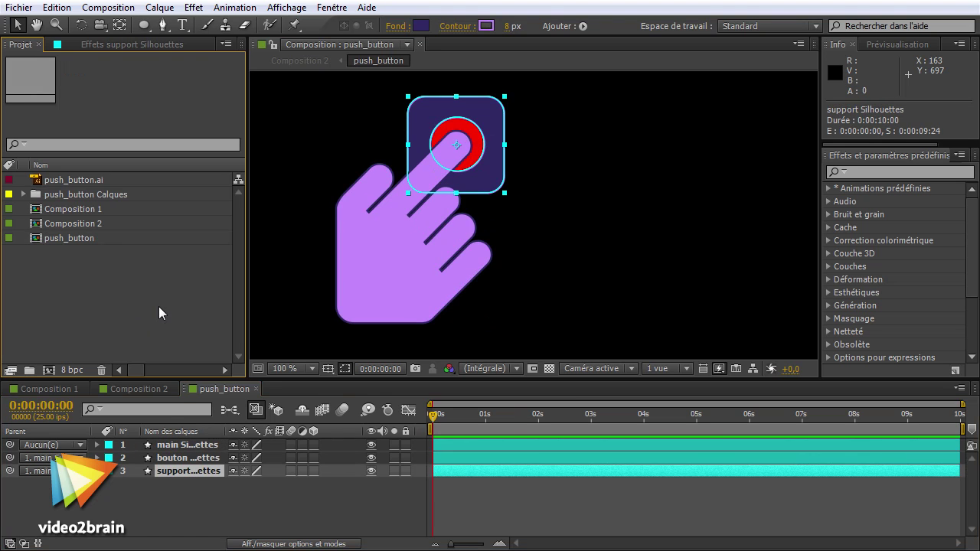
double_click(152, 301)
click(263, 101)
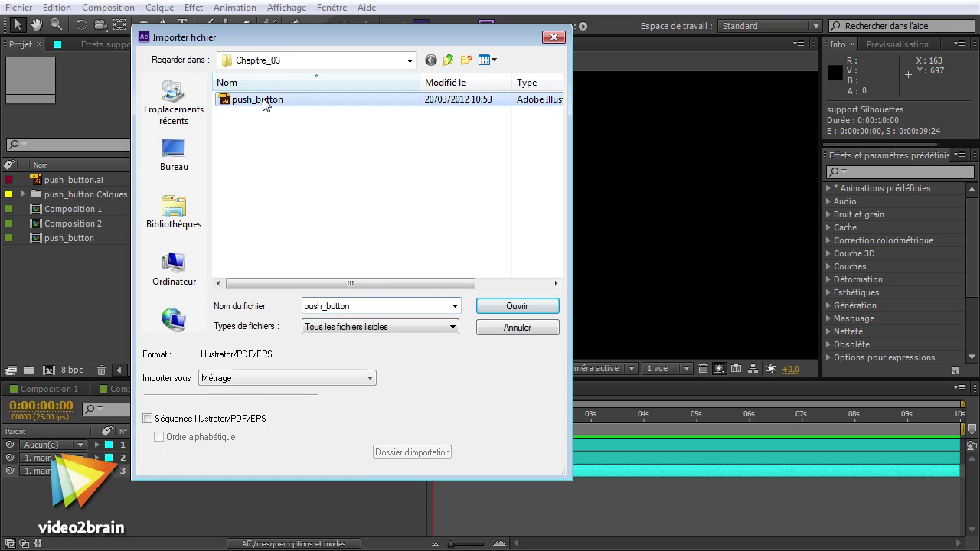
click(234, 379)
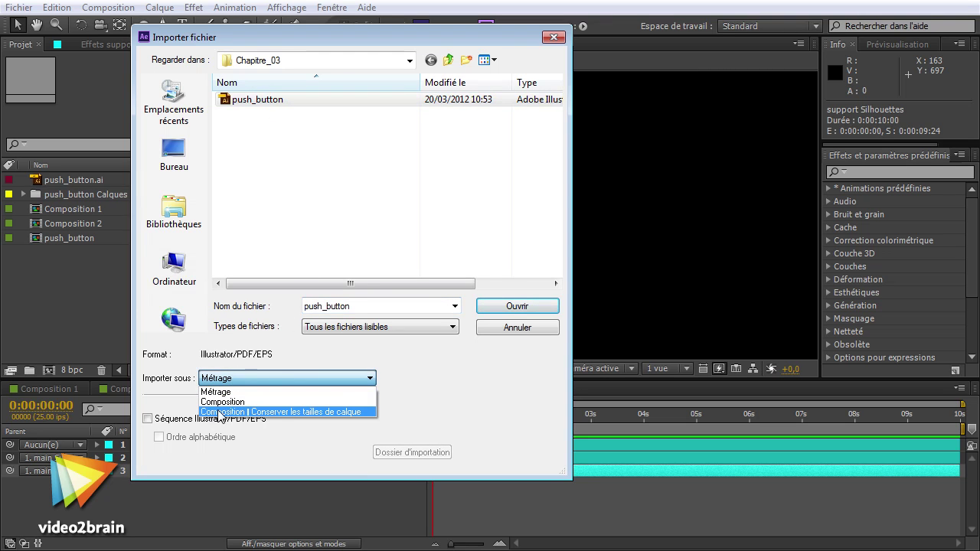
click(306, 414)
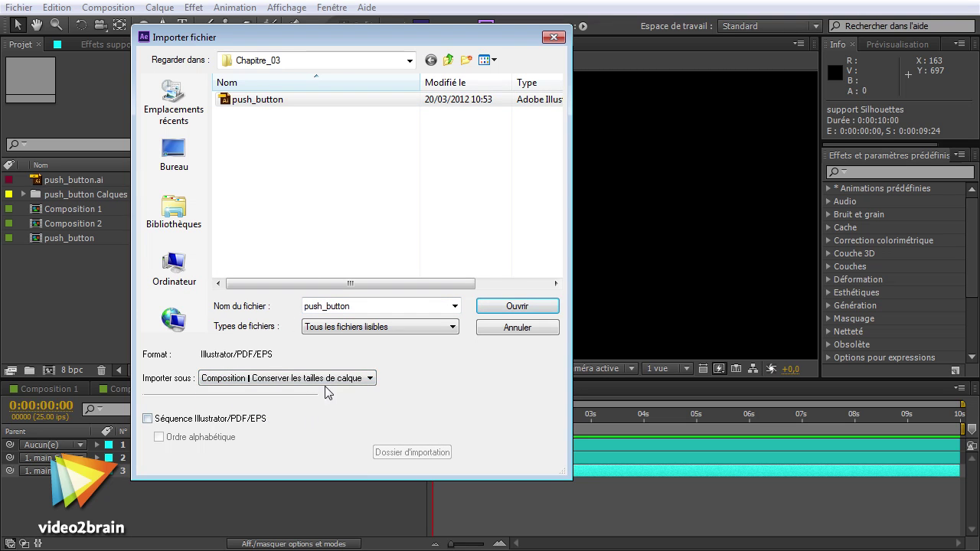
click(340, 381)
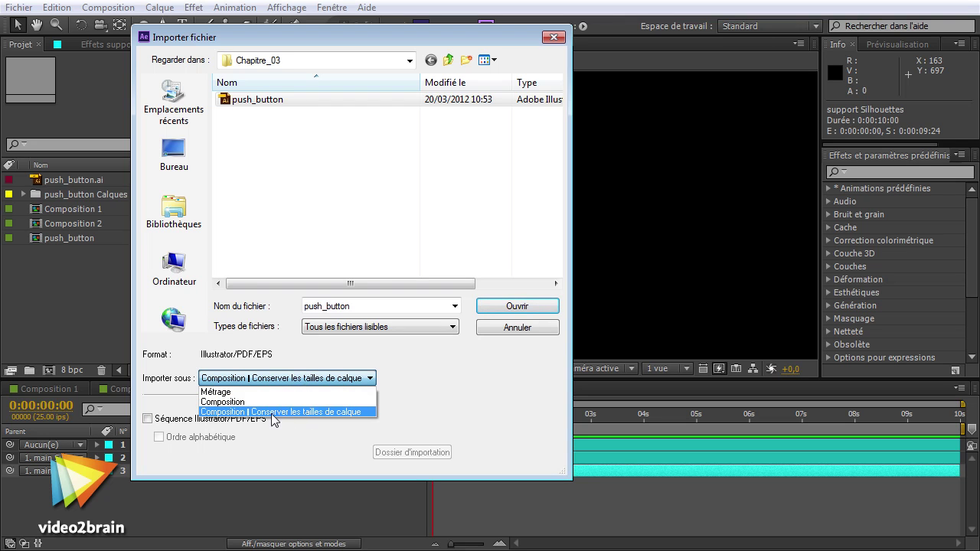
click(272, 413)
click(537, 307)
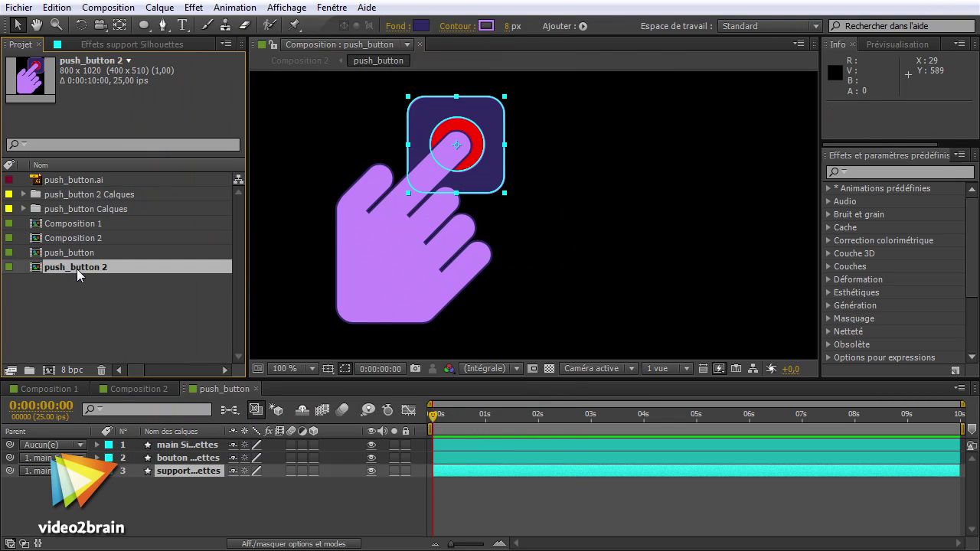
- Check push_button 2's main, bouton and support layers, then return to push_button
double_click(77, 269)
scroll(543, 265, down, 2)
scroll(572, 244, down, 2)
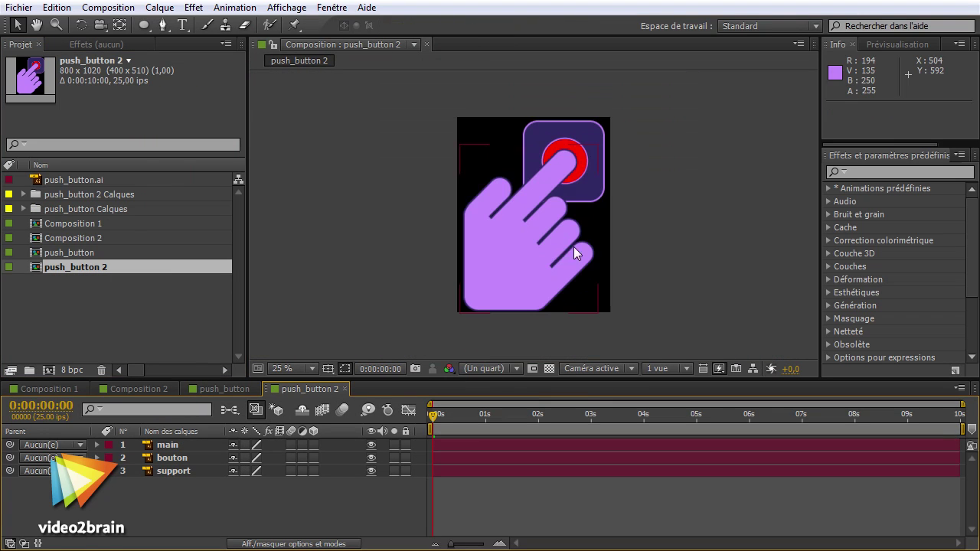
click(167, 447)
click(174, 458)
click(180, 469)
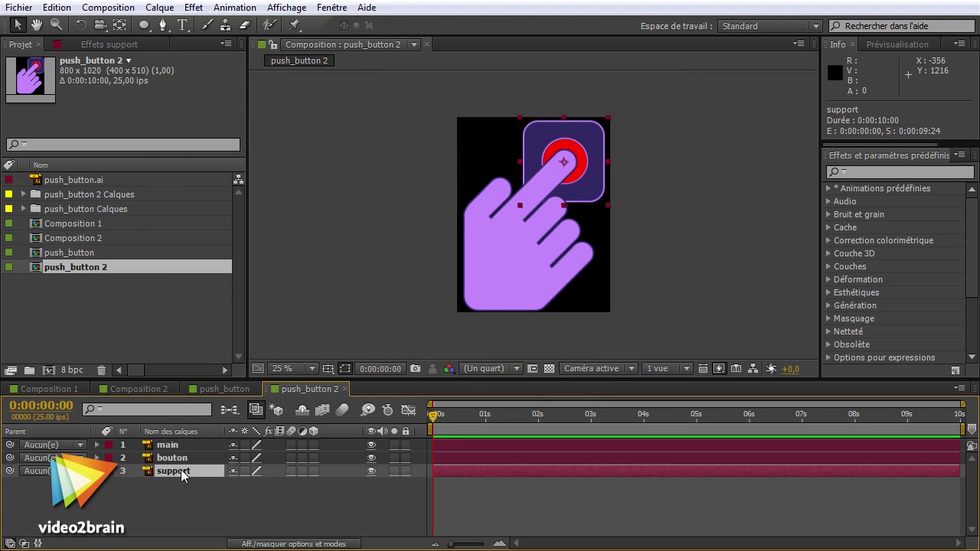
click(243, 389)
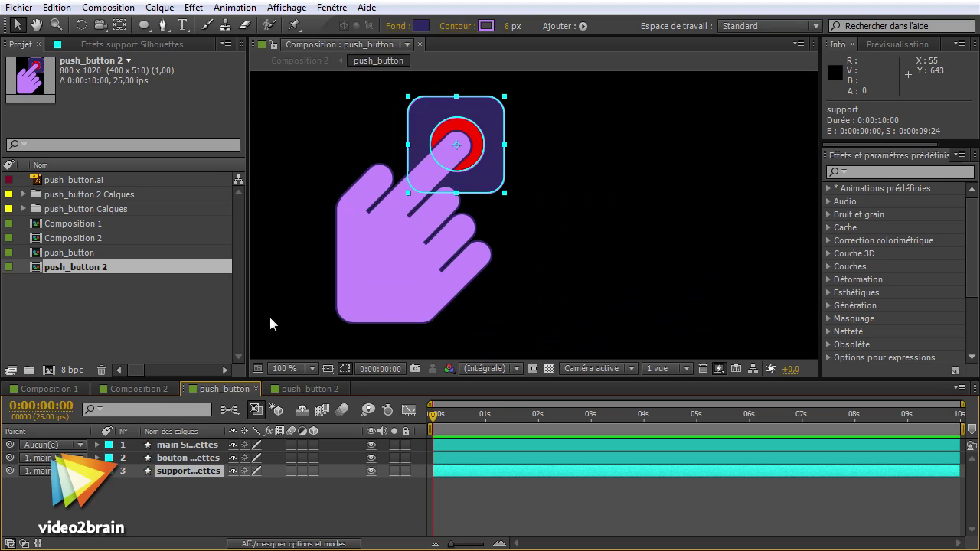
- Turn on the 3D switch for the hand, button and support Silhouettes layers
click(144, 389)
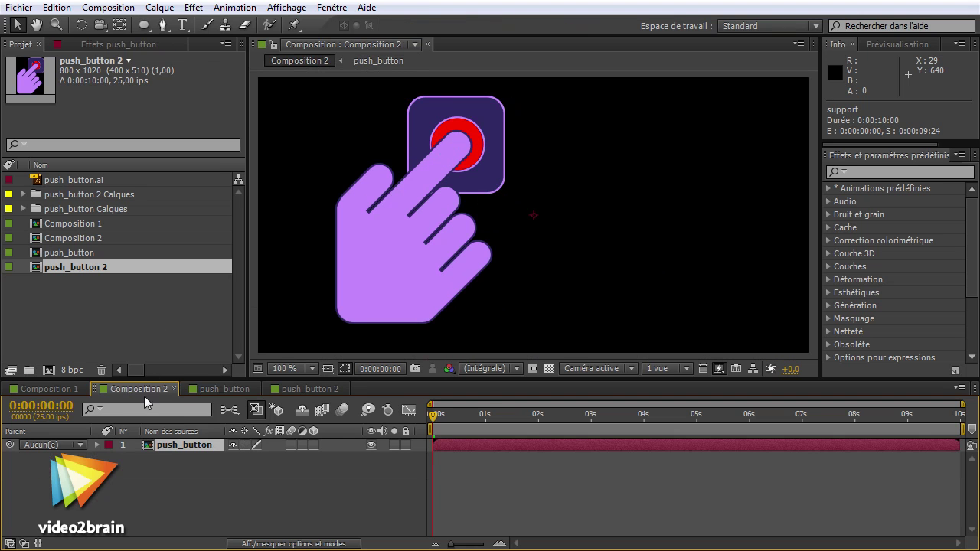
click(220, 388)
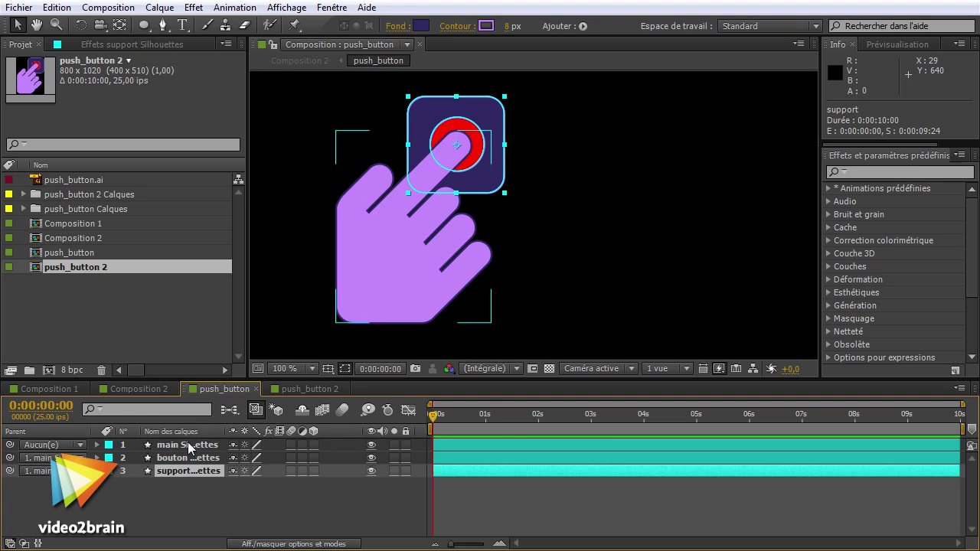
click(188, 444)
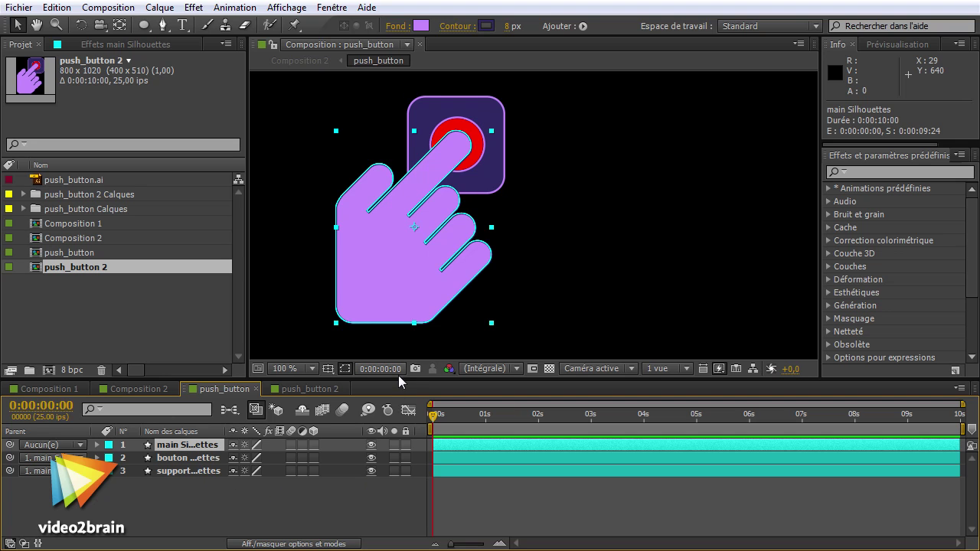
drag(398, 379, 404, 364)
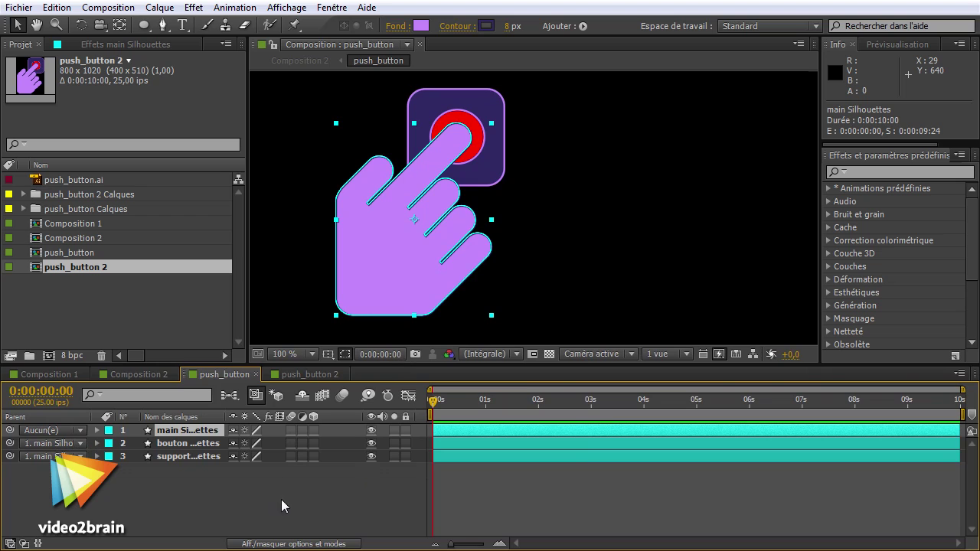
drag(314, 431, 315, 456)
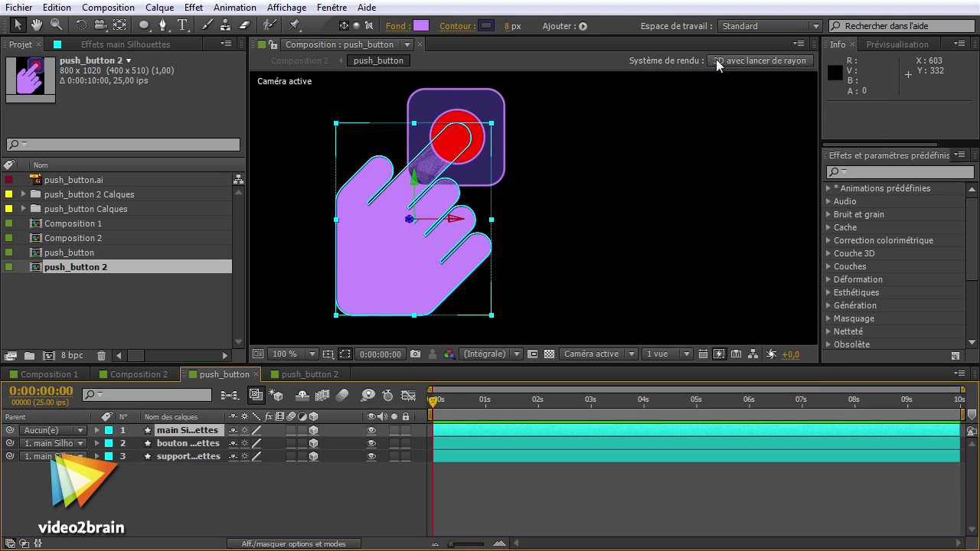
- Set the push_button composition renderer to 3D avec lancer de rayon (ray-traced)
click(753, 61)
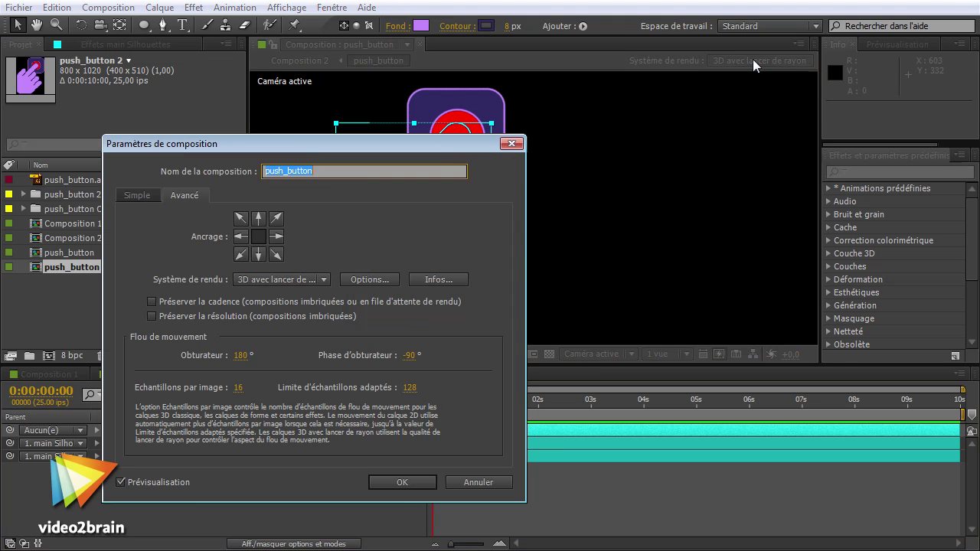
click(287, 284)
click(286, 313)
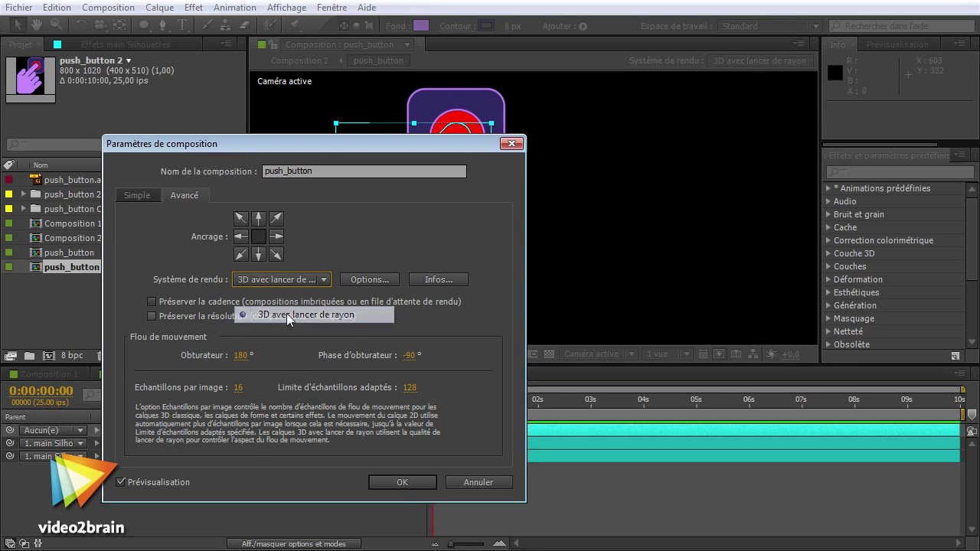
click(395, 482)
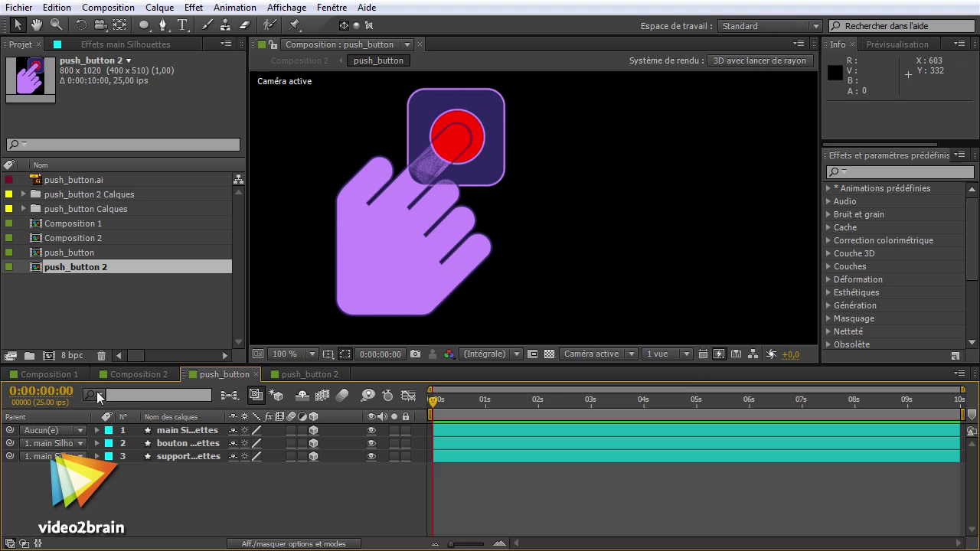
click(95, 393)
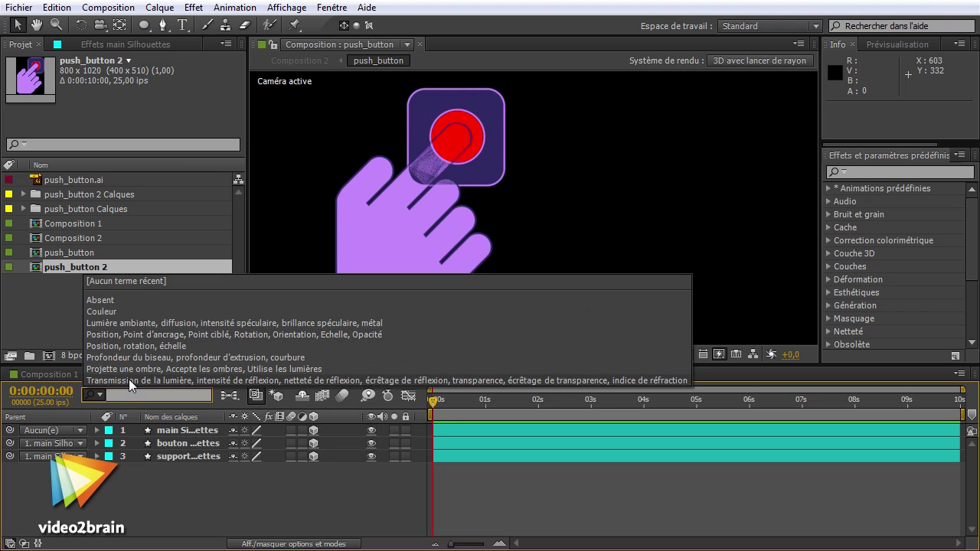
- Filter to the bevel-depth geometry options, extrude the hand to 38, and switch to Custom View 3
click(194, 356)
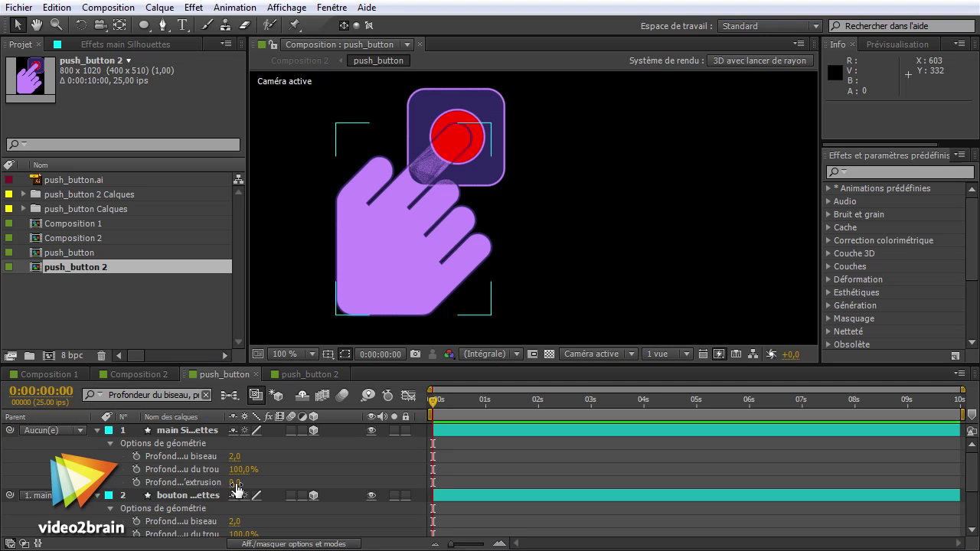
drag(236, 490, 266, 490)
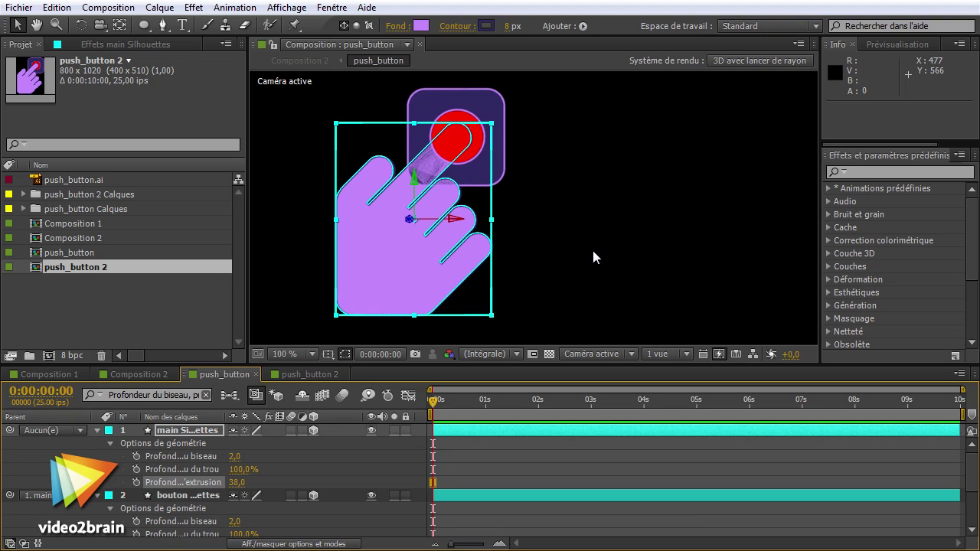
click(616, 353)
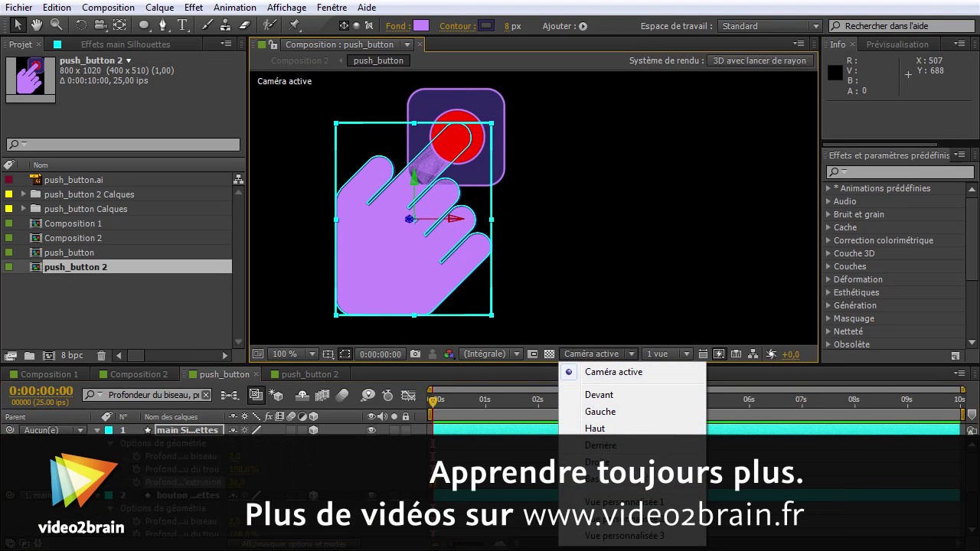
click(651, 537)
- Zoom the camera view closer to the hand and button, then shift the hand along its depth axis
key(c)
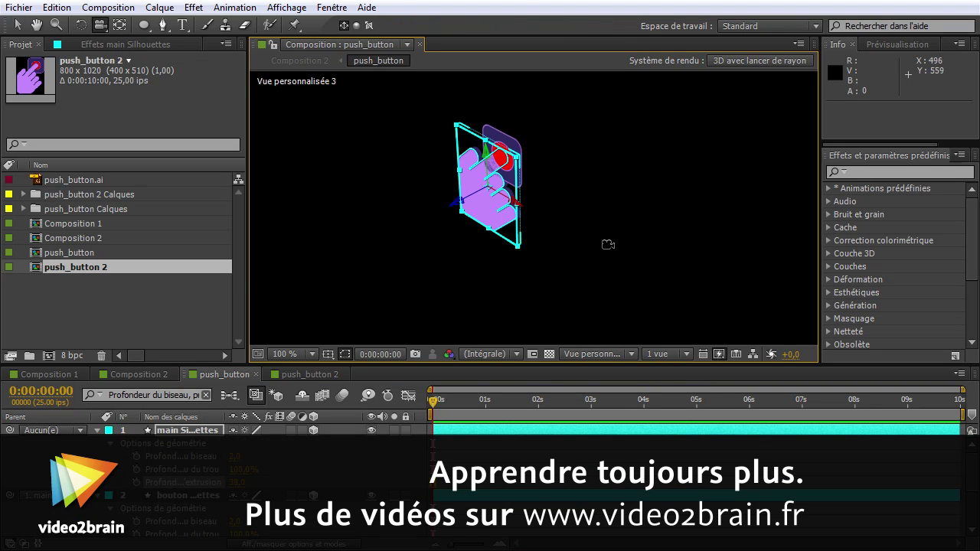
mouse_move(608, 244)
mouse_down()
mouse_move(577, 406)
mouse_move(574, 277)
mouse_up()
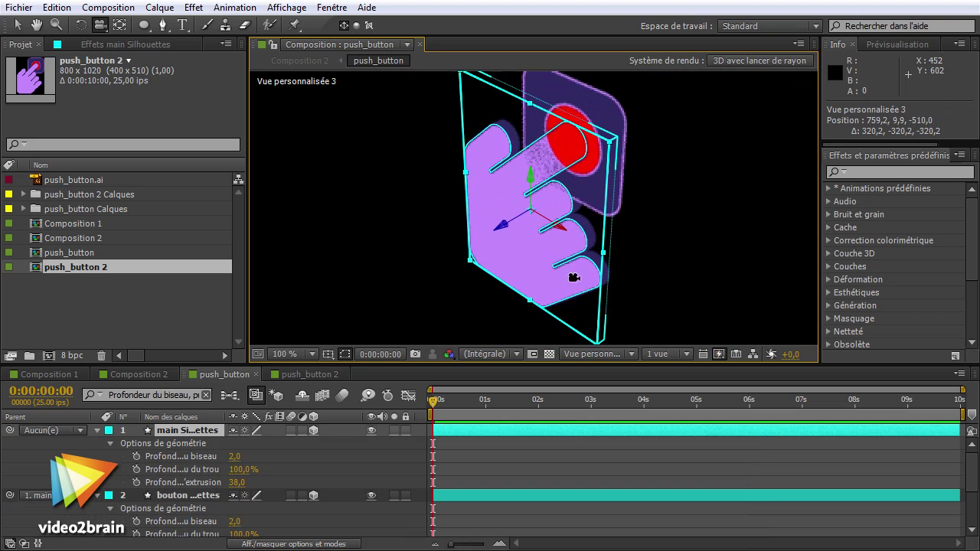
key(v)
drag(501, 224, 471, 243)
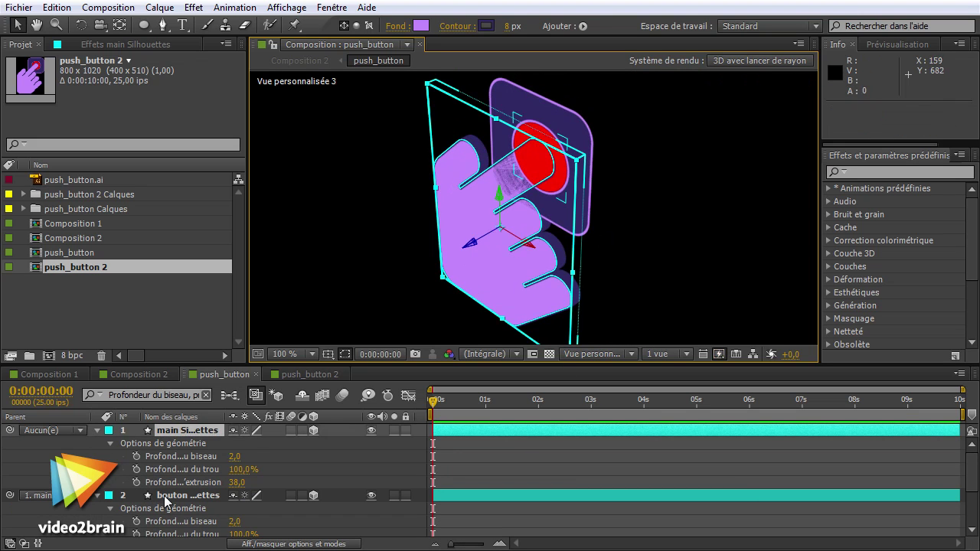
- Collapse the geometry options and set Parent to Aucun(e) for the bouton and support layers
click(97, 430)
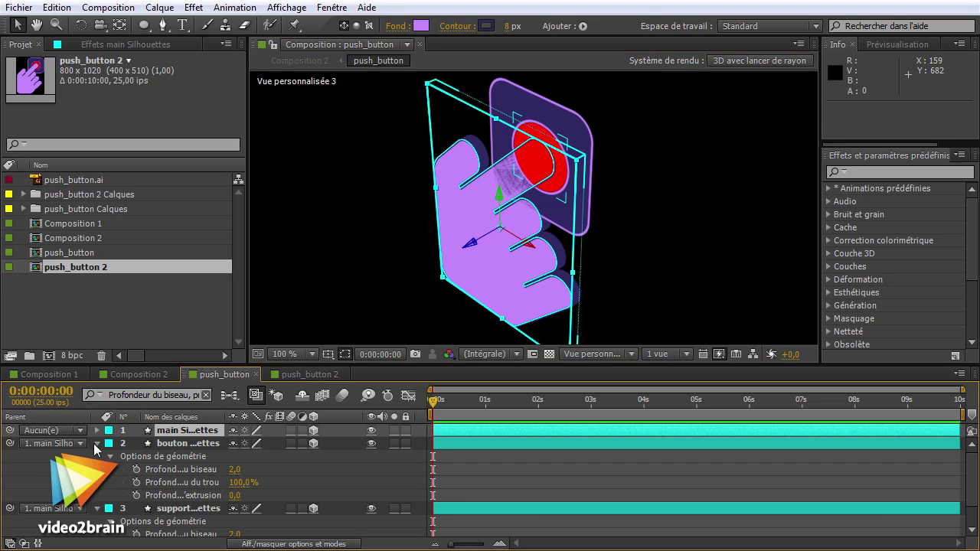
click(96, 444)
click(53, 444)
click(46, 451)
click(54, 456)
click(46, 464)
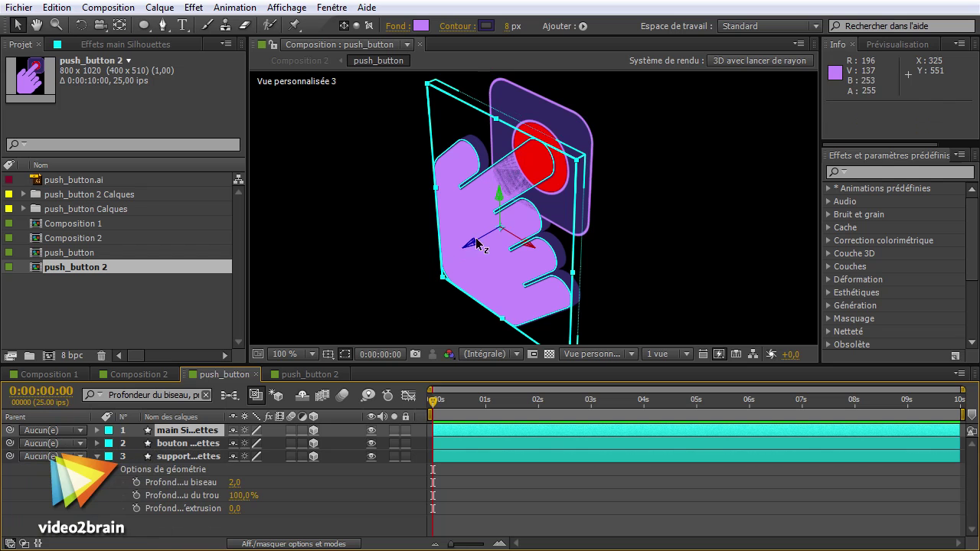
- Move the hand forward in depth and push the red button back toward the hand
drag(470, 242, 549, 158)
click(550, 157)
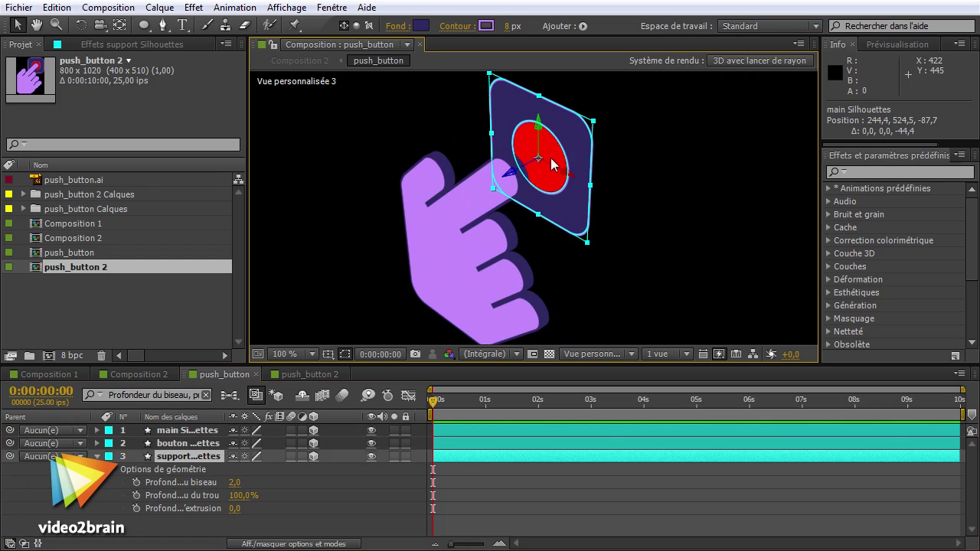
click(197, 442)
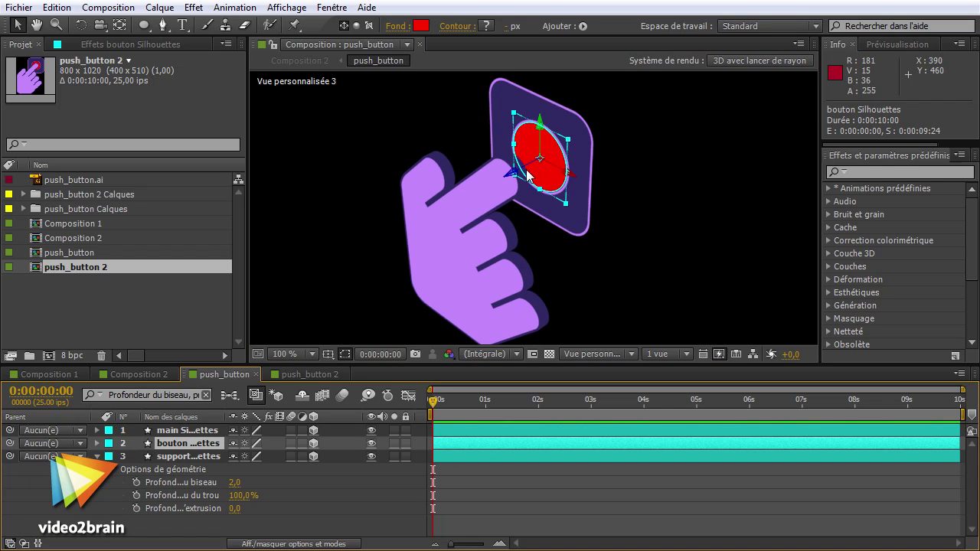
drag(512, 174, 493, 183)
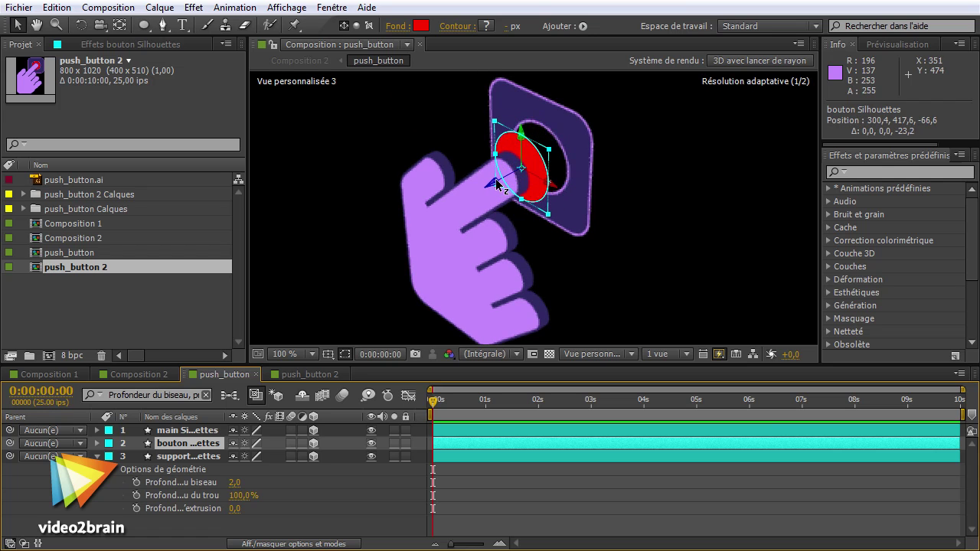
- Extrude the support square to a depth of 78 and the red button to 41
click(220, 496)
drag(233, 510, 285, 502)
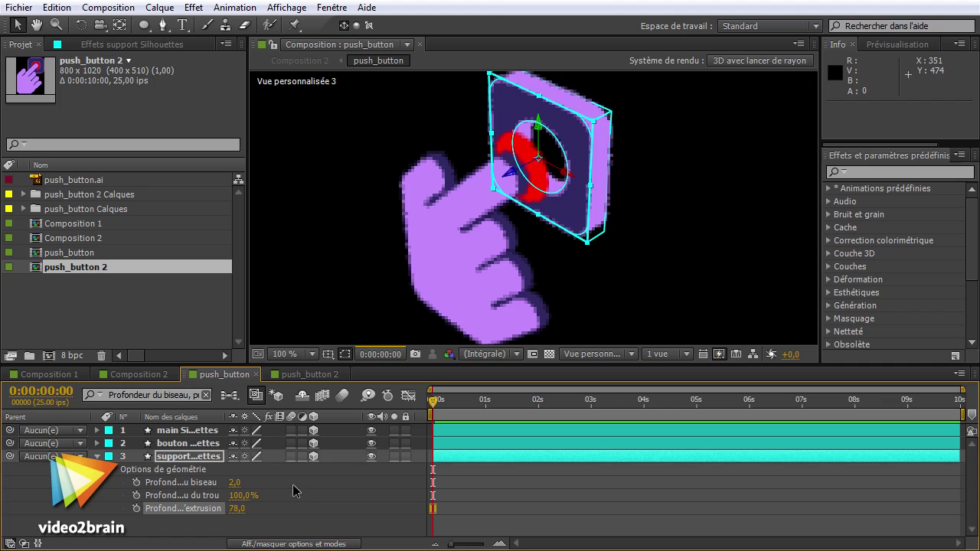
click(177, 443)
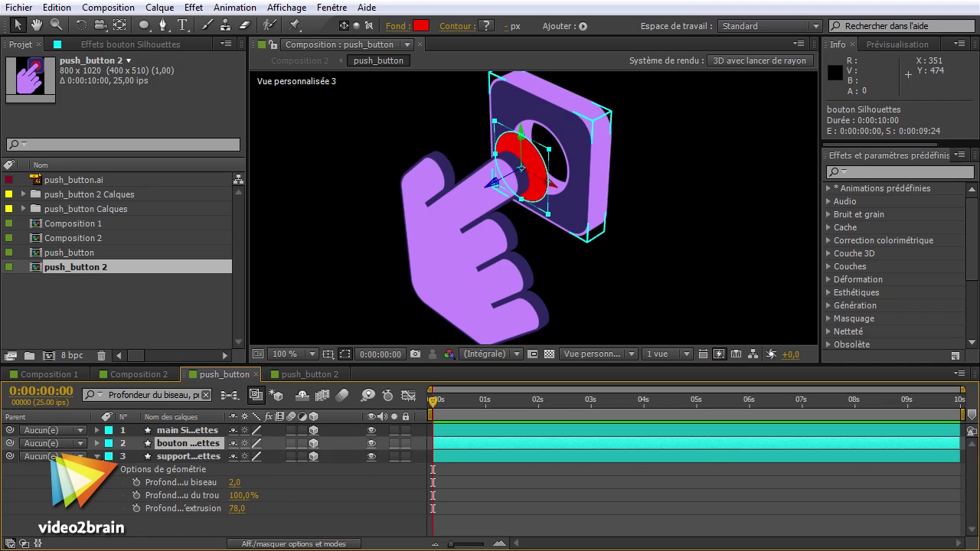
click(97, 443)
scroll(166, 495, down, 1)
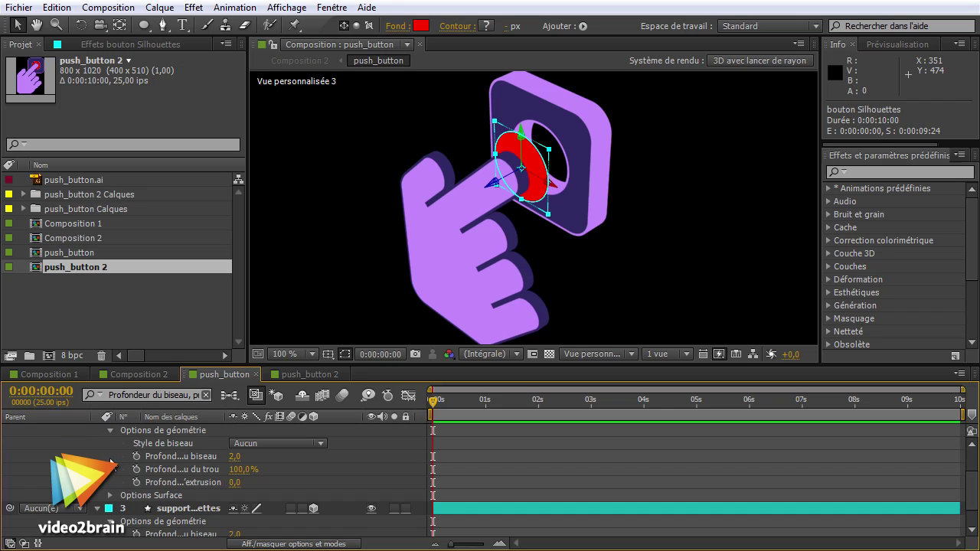
scroll(114, 472, up, 1)
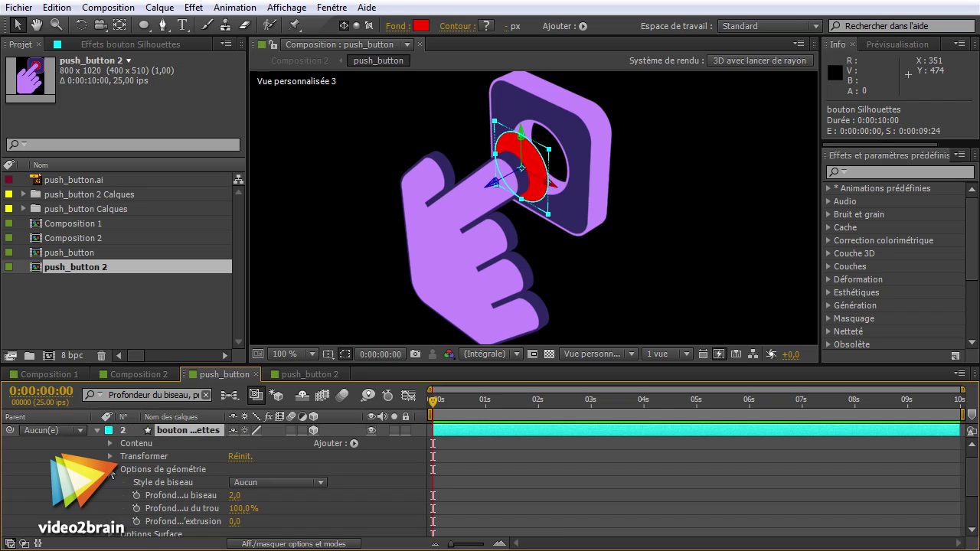
scroll(114, 469, down, 2)
scroll(115, 469, up, 1)
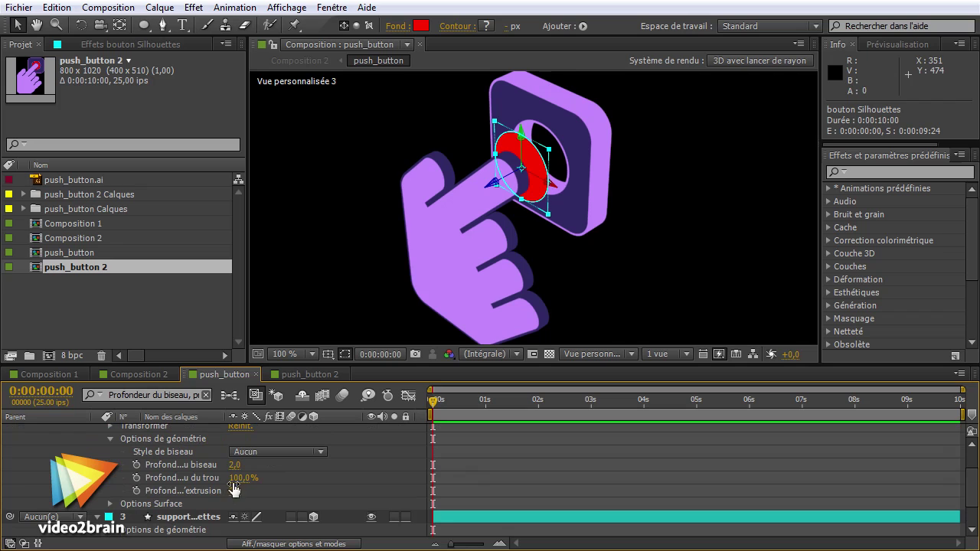
drag(233, 492, 265, 493)
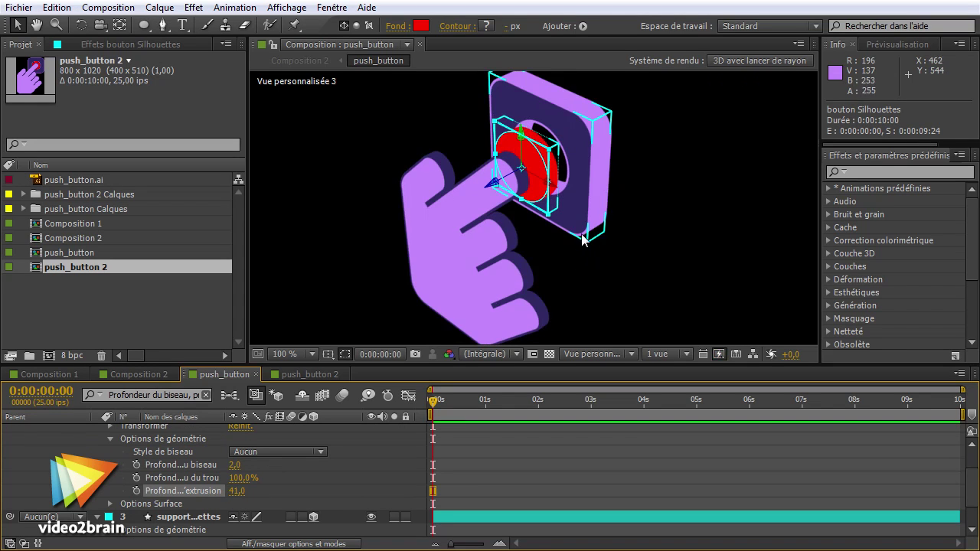
- Orbit the camera view toward a more frontal angle and clear the project panel selection
key(c)
mouse_move(602, 228)
mouse_down()
mouse_move(591, 238)
mouse_move(696, 230)
mouse_move(659, 230)
mouse_up()
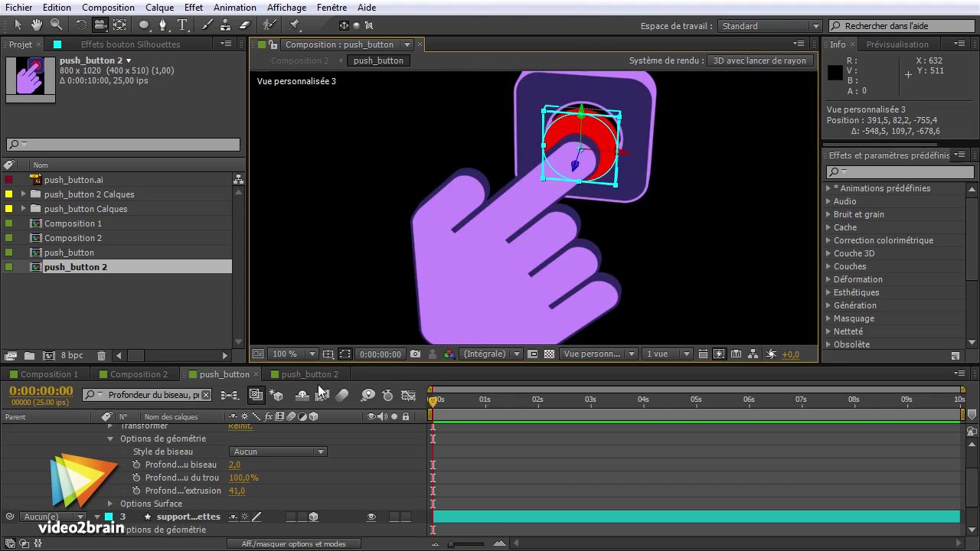
click(120, 312)
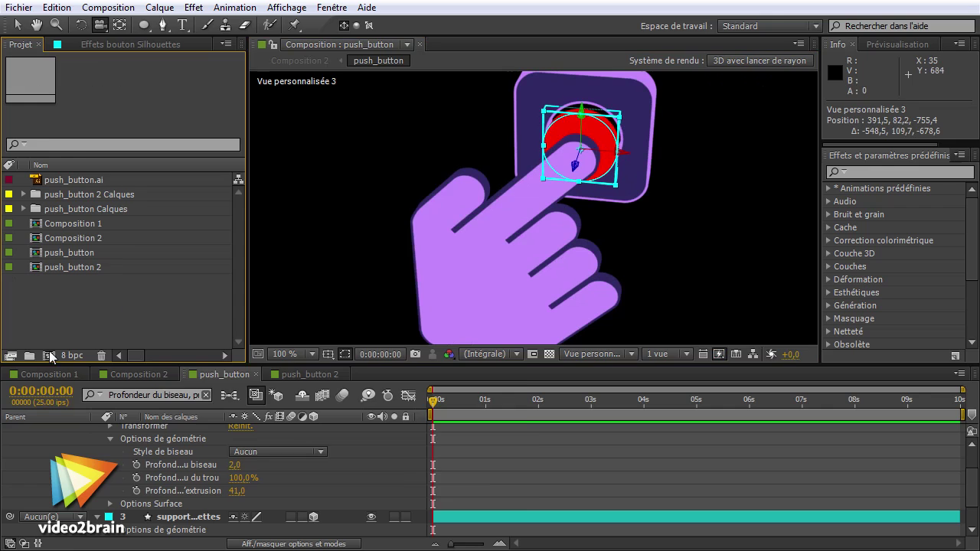
- Create Composition 3 with push_button.ai and convert it via Créer des formes à partir du calque vectoriel
click(49, 352)
click(409, 481)
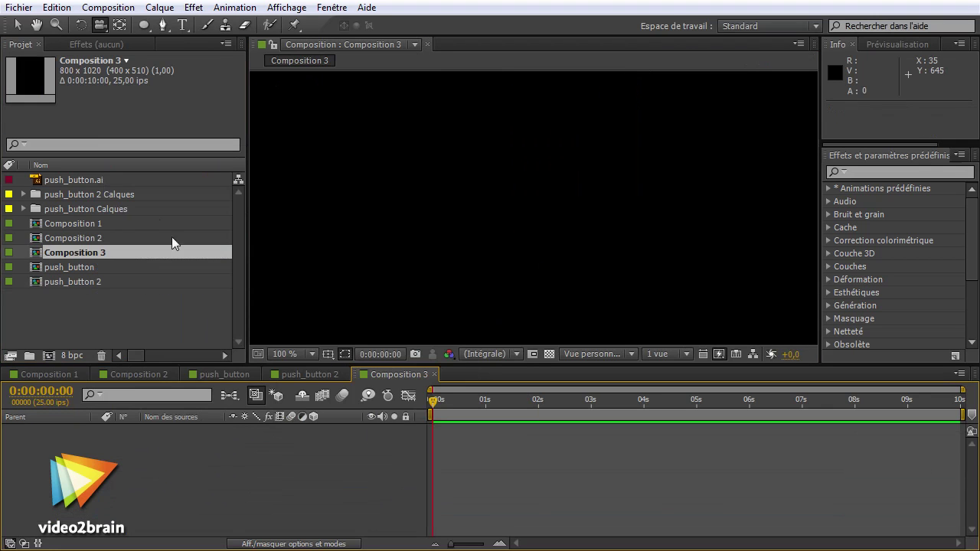
drag(89, 180, 118, 463)
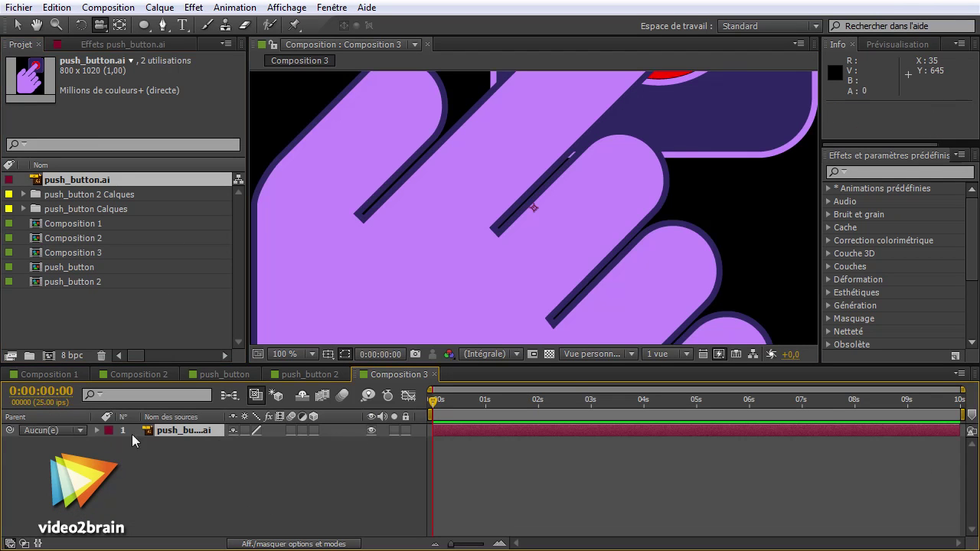
click(160, 8)
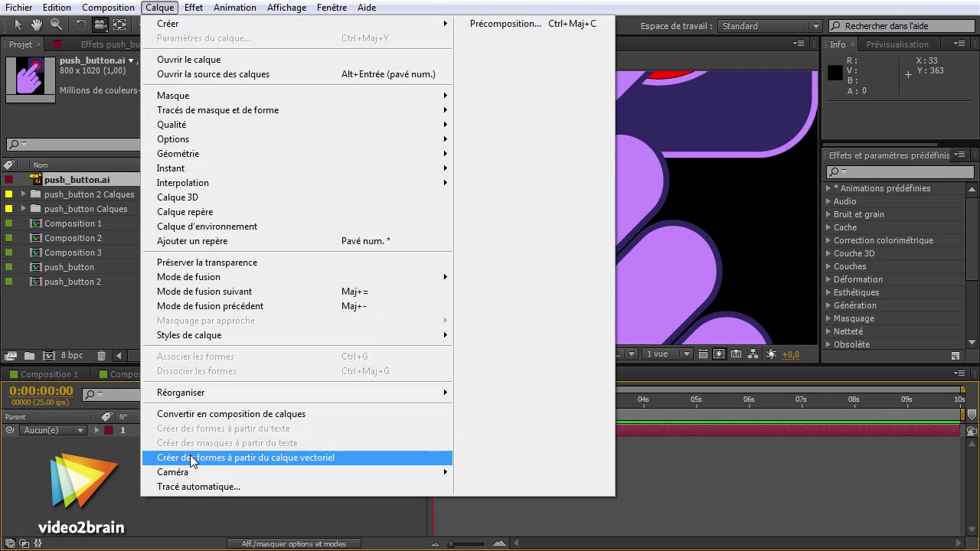
click(311, 460)
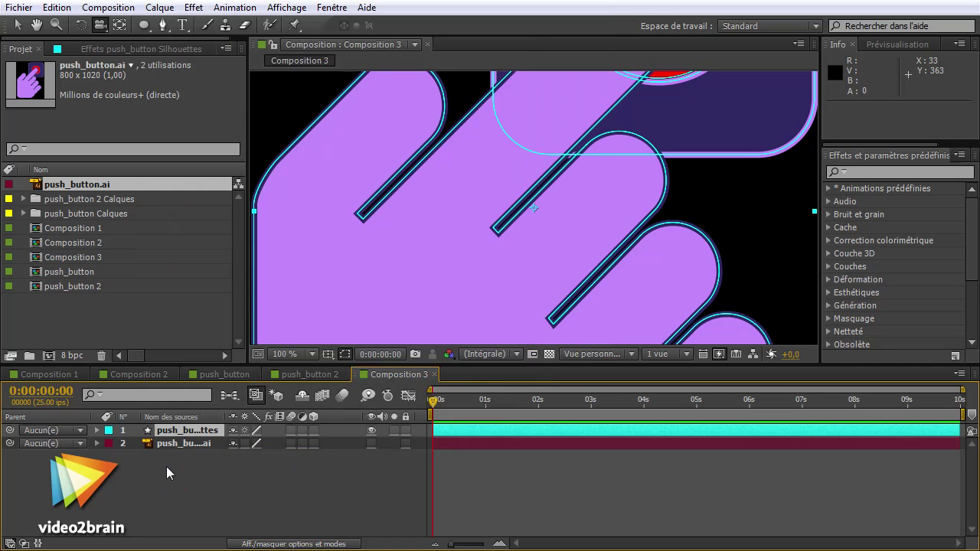